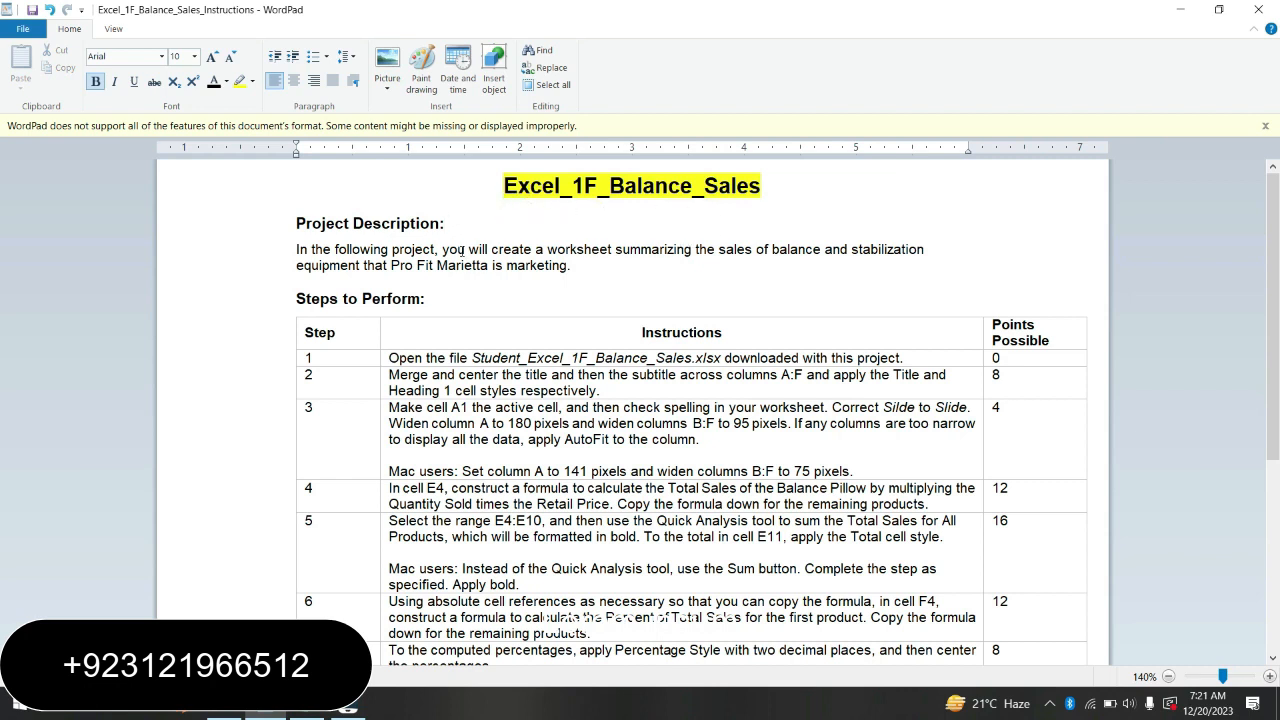
# Step: Highlight the "Project Description:" heading in yellow
pyautogui.click(283, 236)
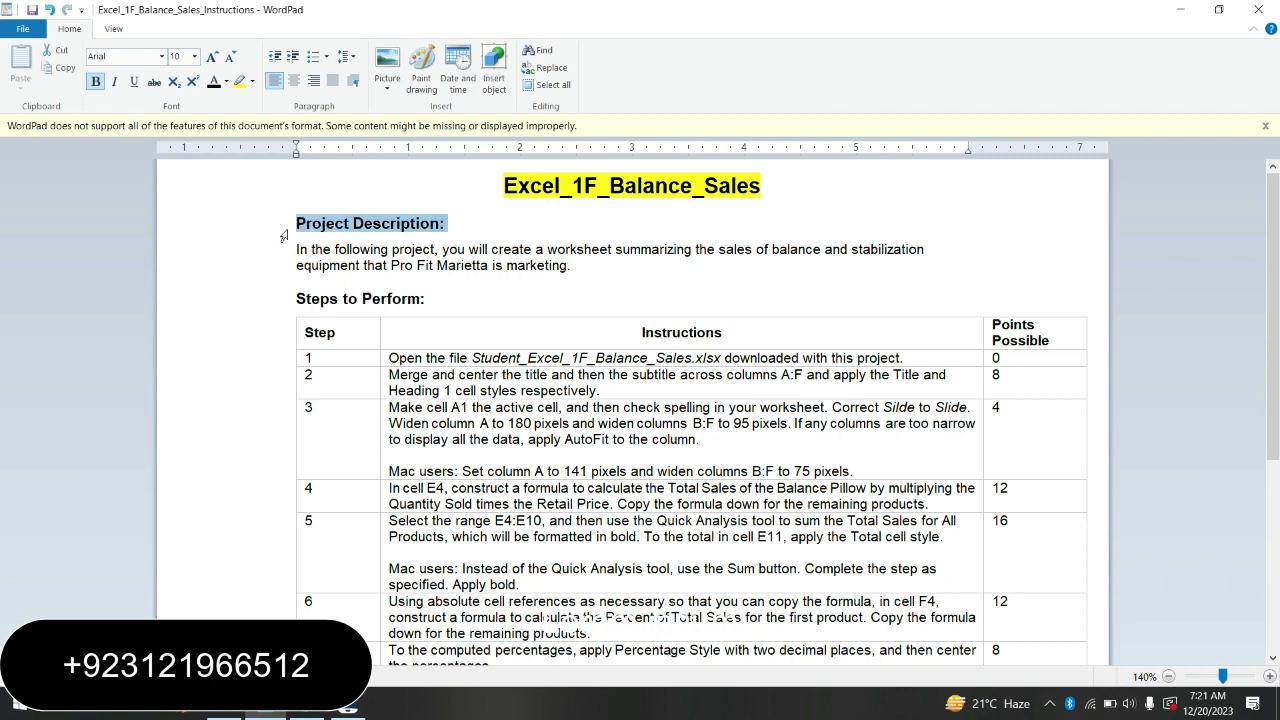
pyautogui.click(241, 82)
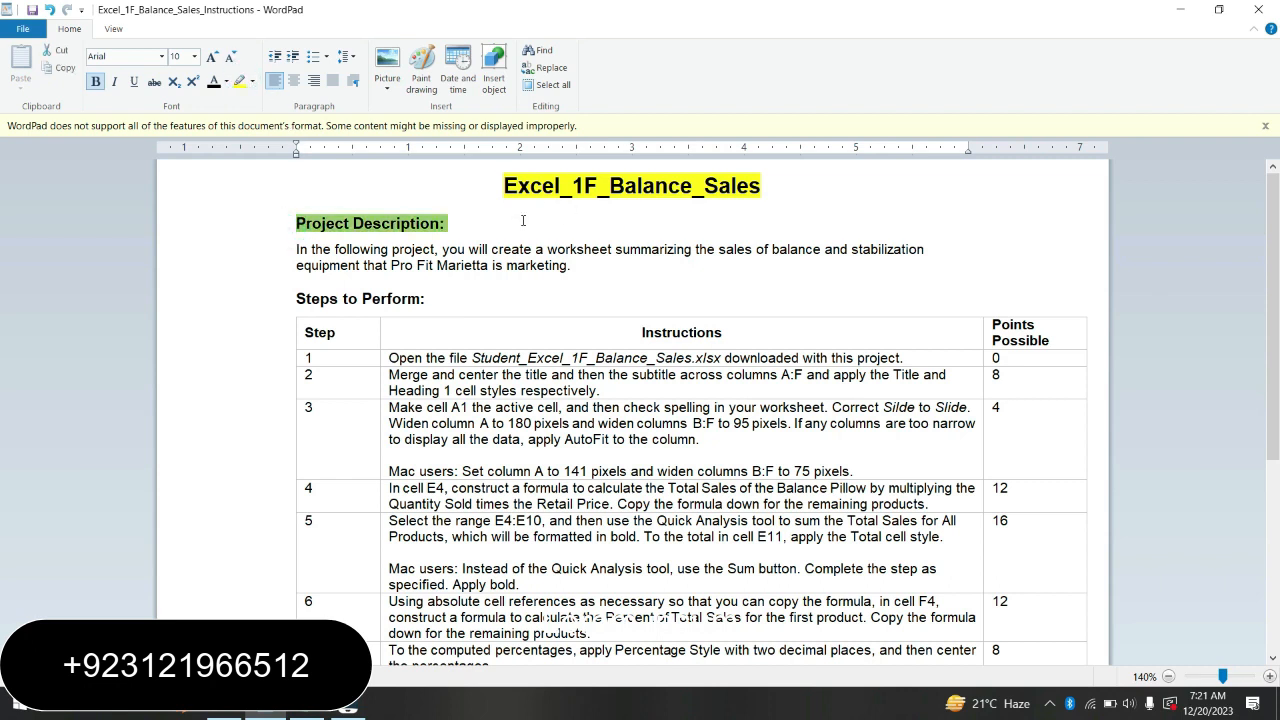
pyautogui.click(521, 220)
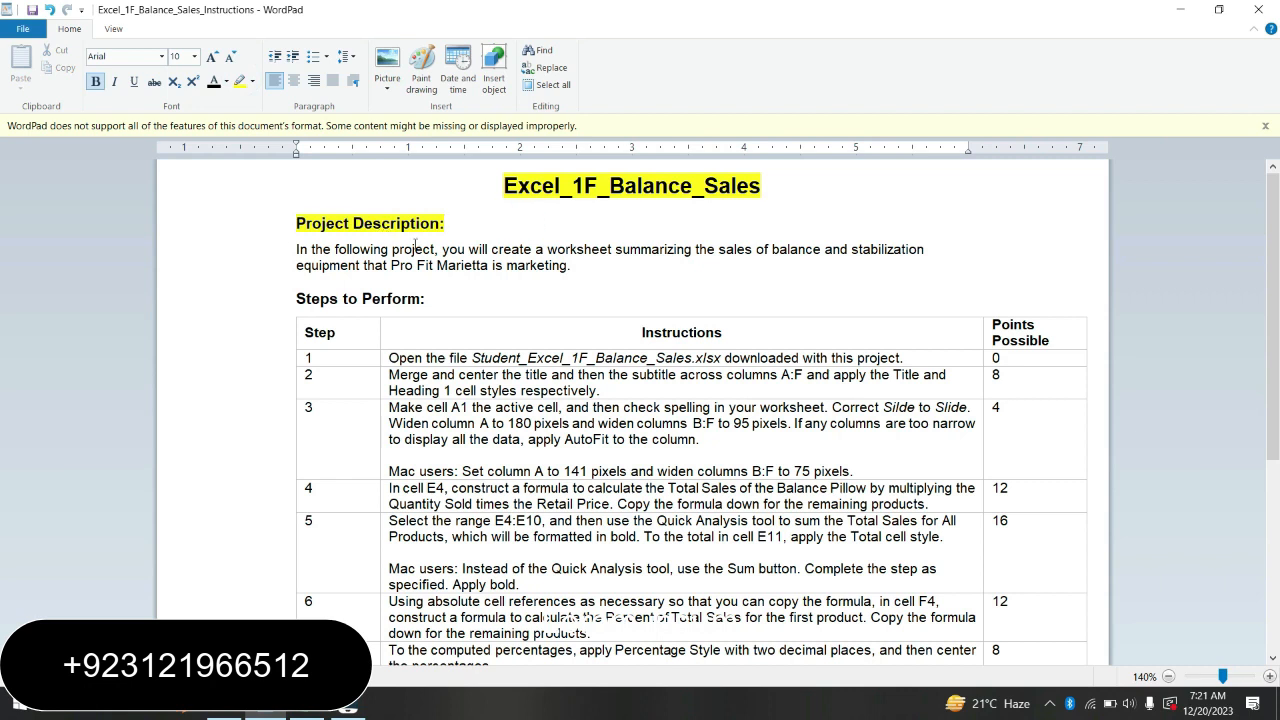
# Step: Highlight both lines of the project description paragraph in yellow
pyautogui.click(288, 265)
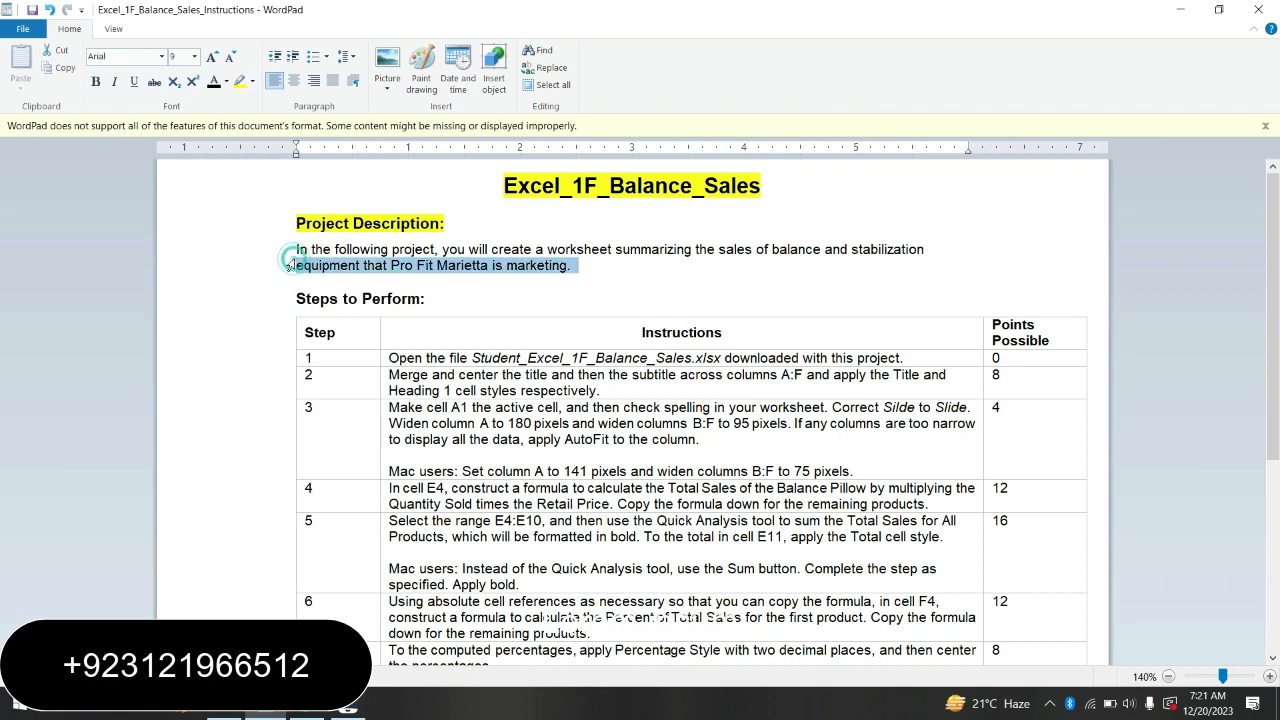
pyautogui.click(288, 249)
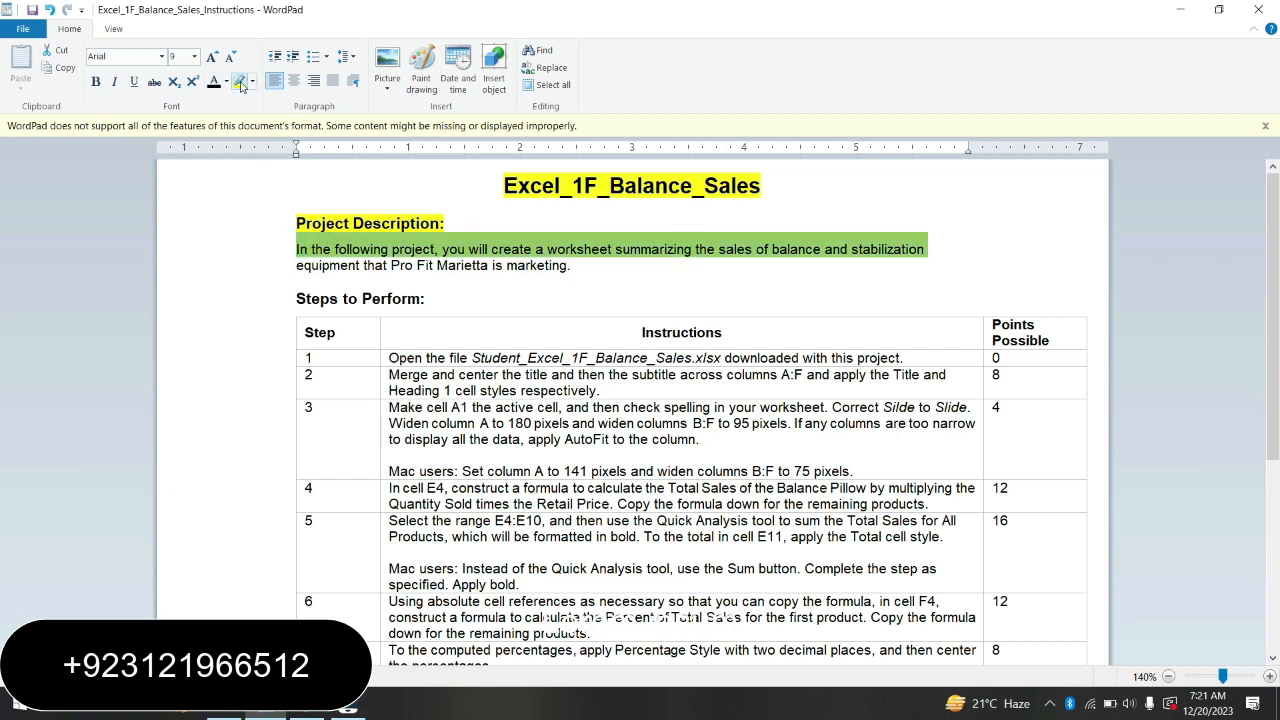
pyautogui.click(413, 287)
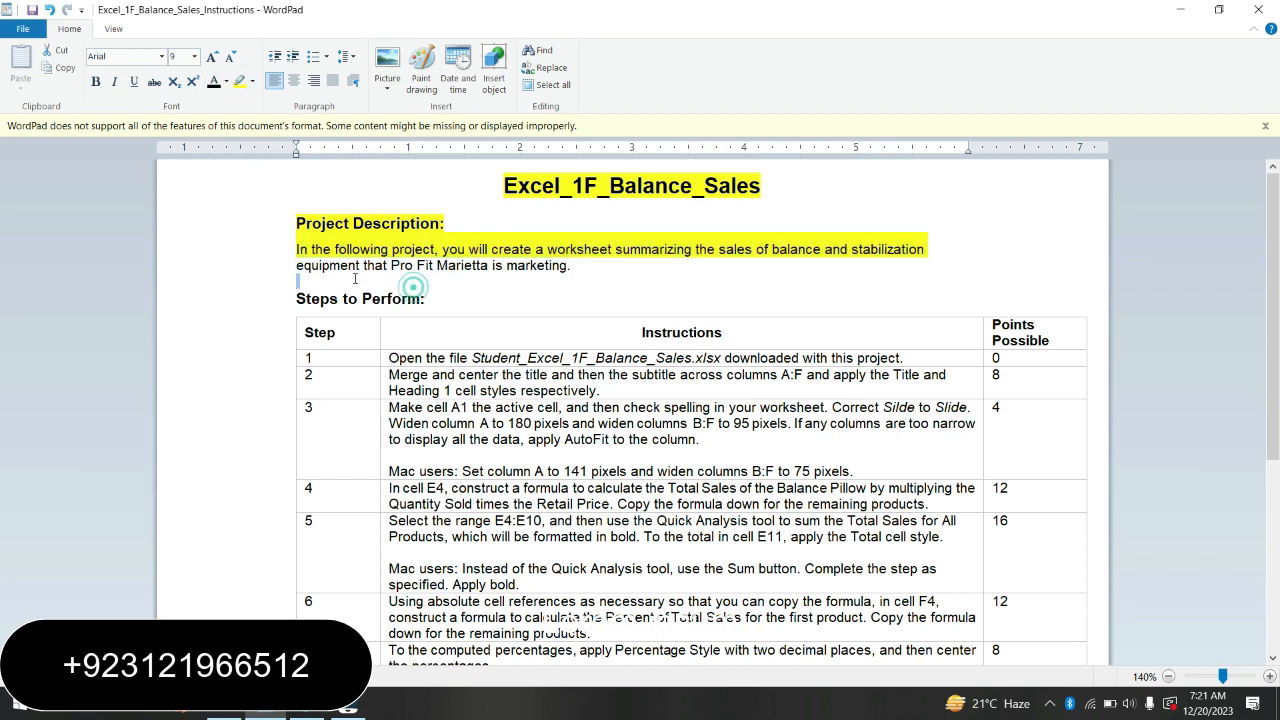
pyautogui.moveTo(355, 279); pyautogui.dragTo(290, 275)
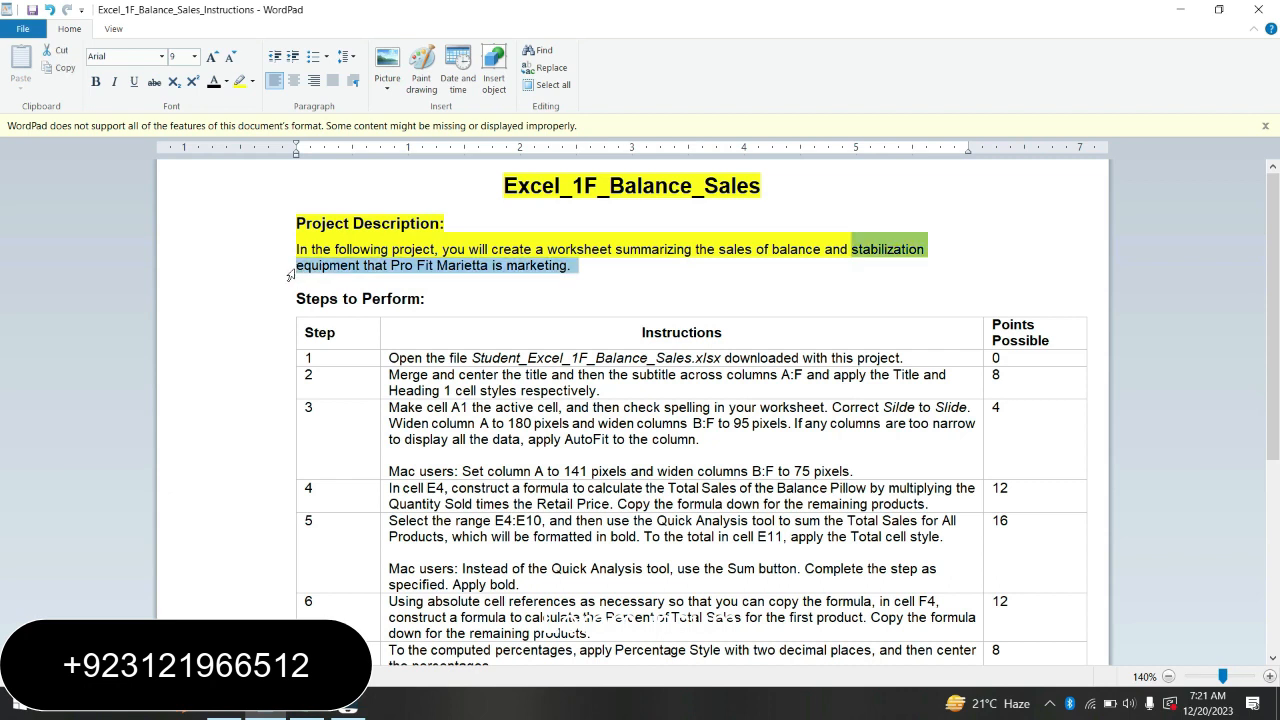
pyautogui.click(242, 84)
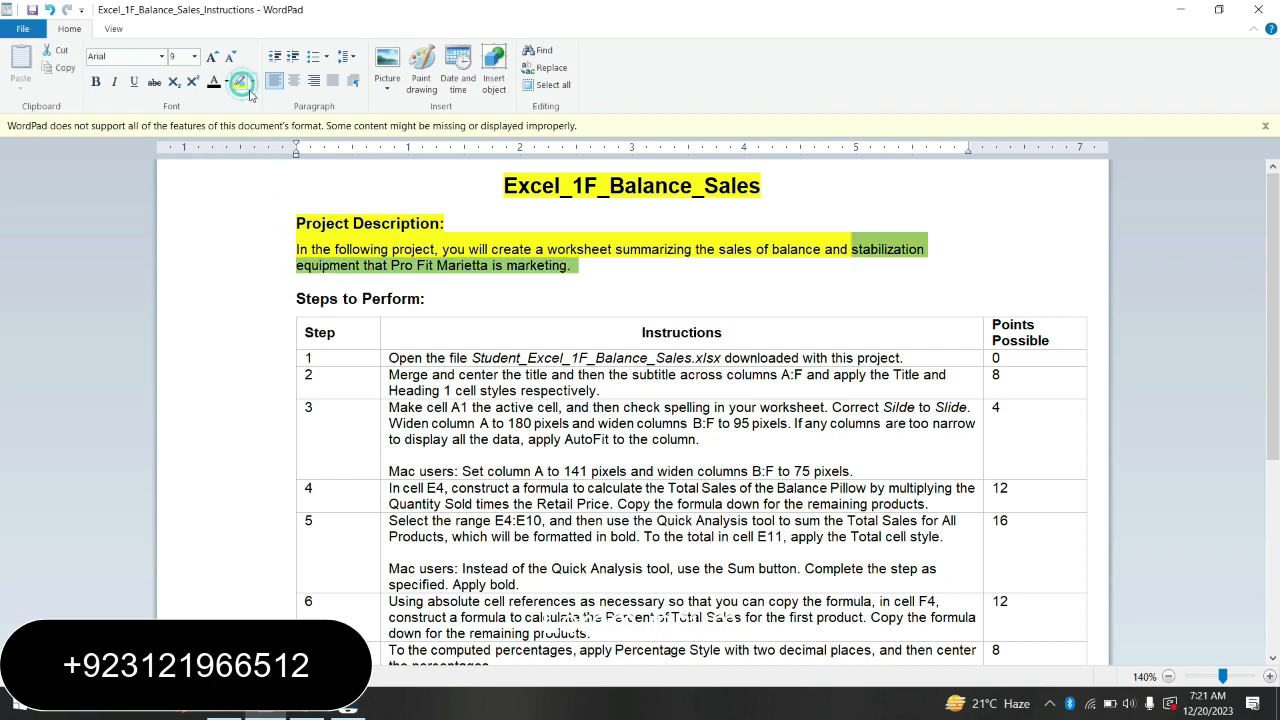
pyautogui.hotkey('ctrl', 'z')
pyautogui.click(540, 302)
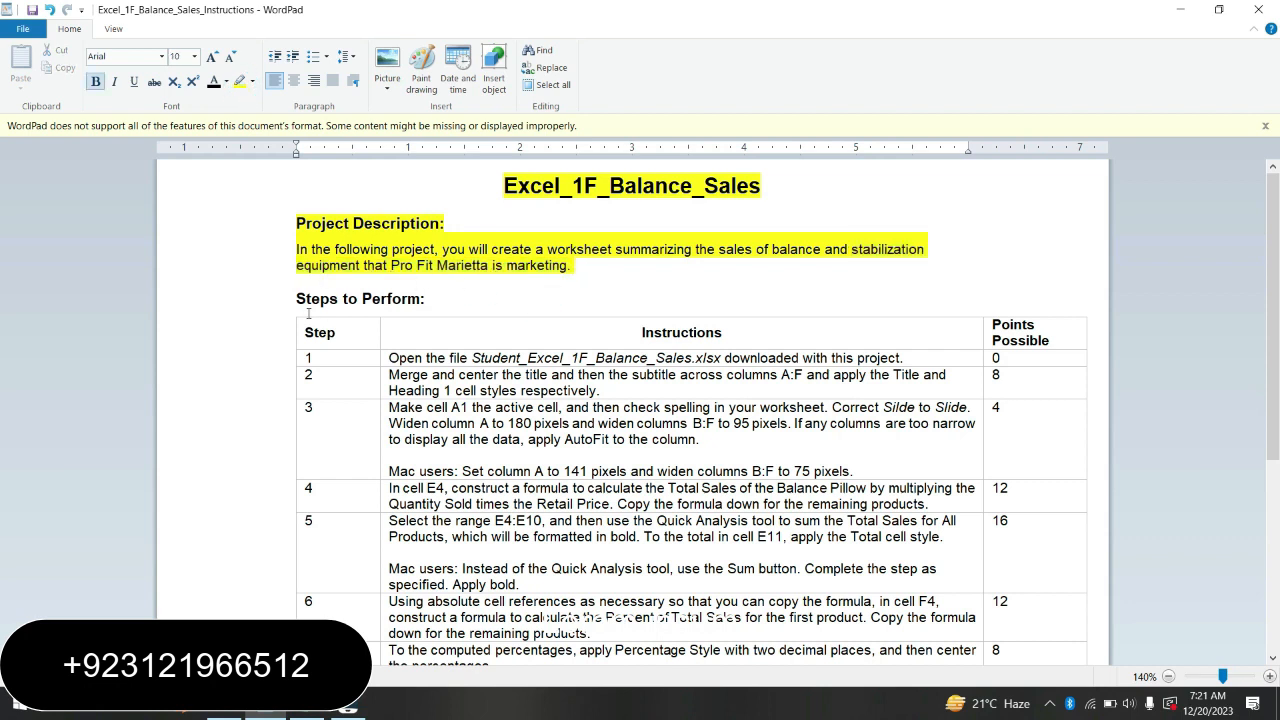
# Step: Highlight the step 1 instruction in yellow and switch to Excel to view the balance sales workbook
pyautogui.click(381, 366)
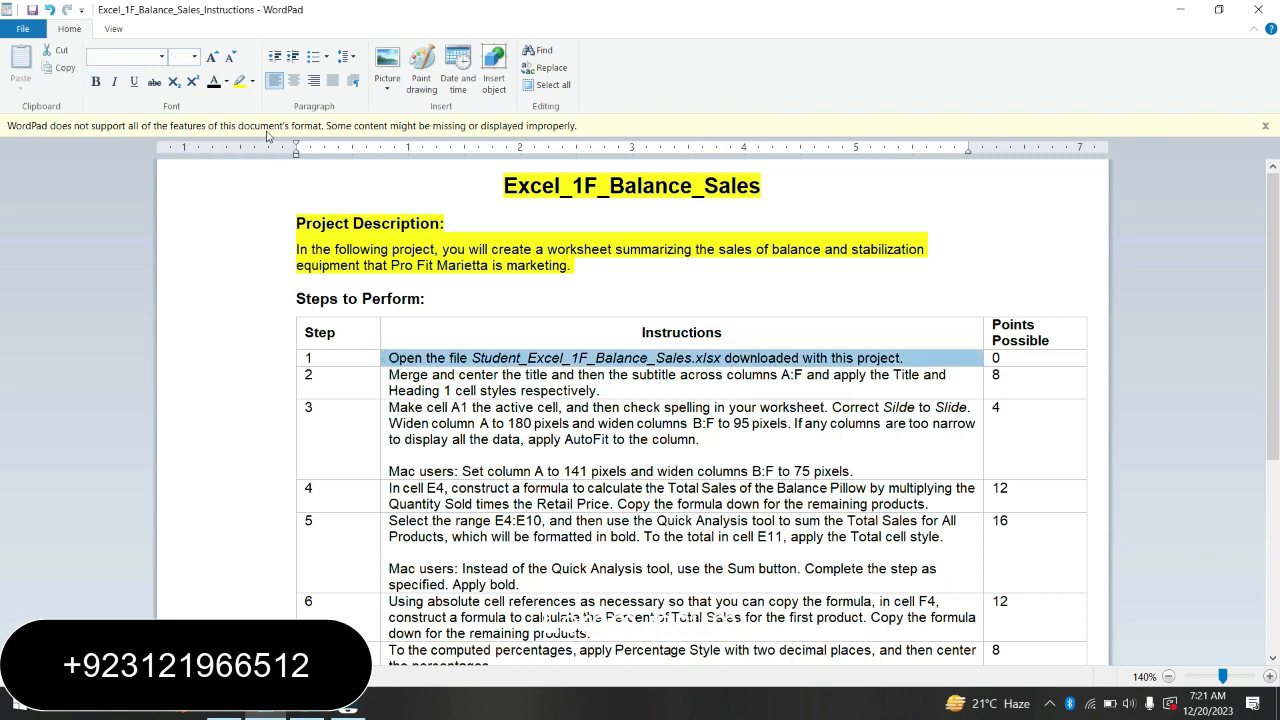
pyautogui.click(240, 85)
pyautogui.click(436, 345)
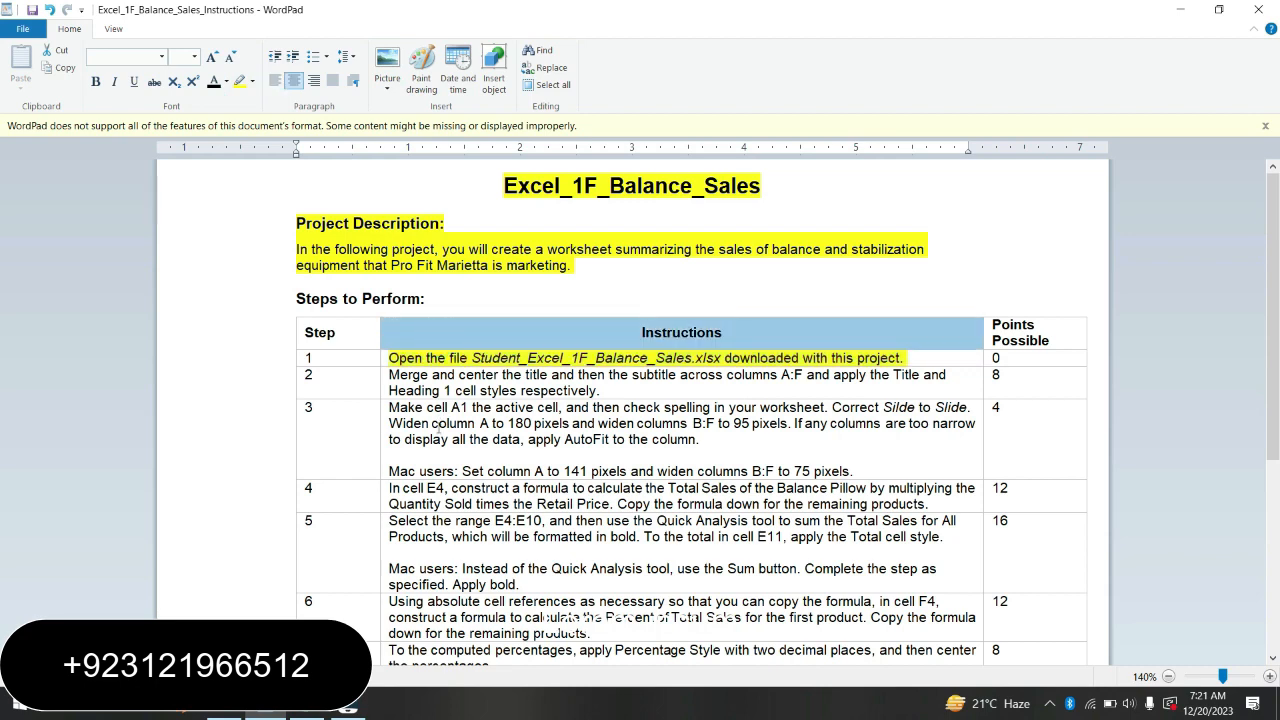
pyautogui.click(350, 705)
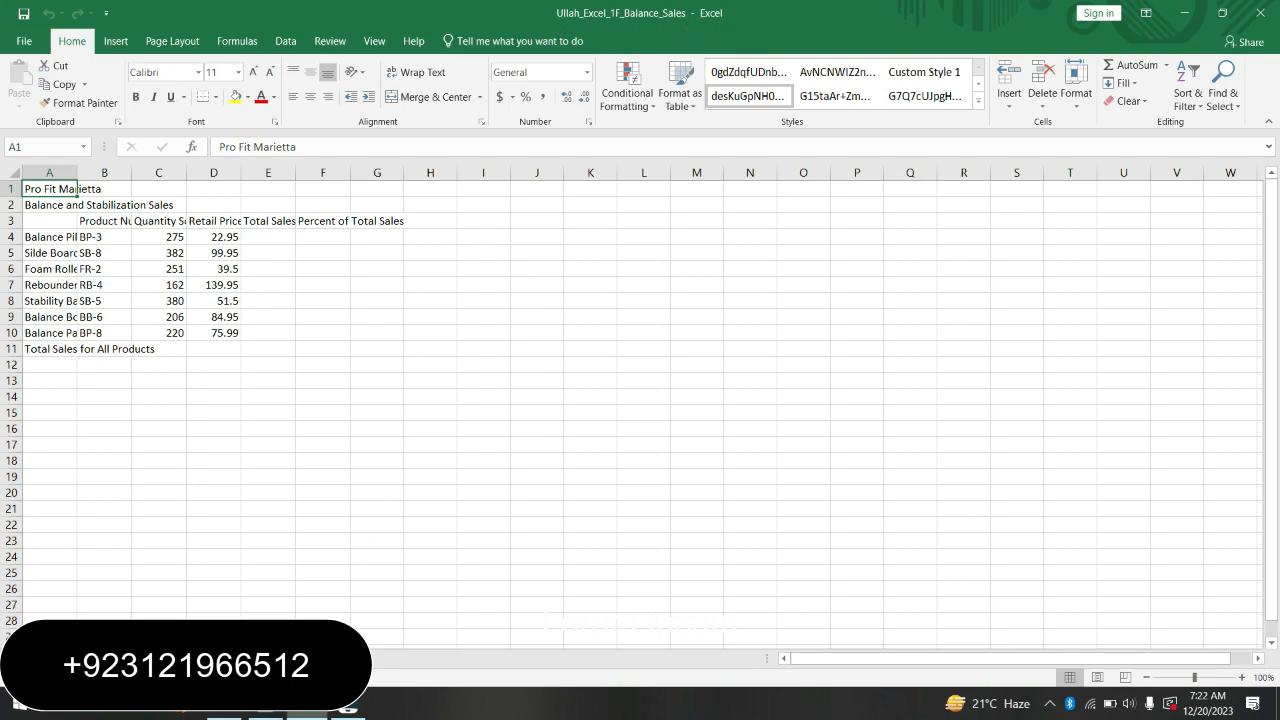
# Step: Return to the instructions in WordPad and highlight the step 2 instruction in yellow
pyautogui.click(266, 706)
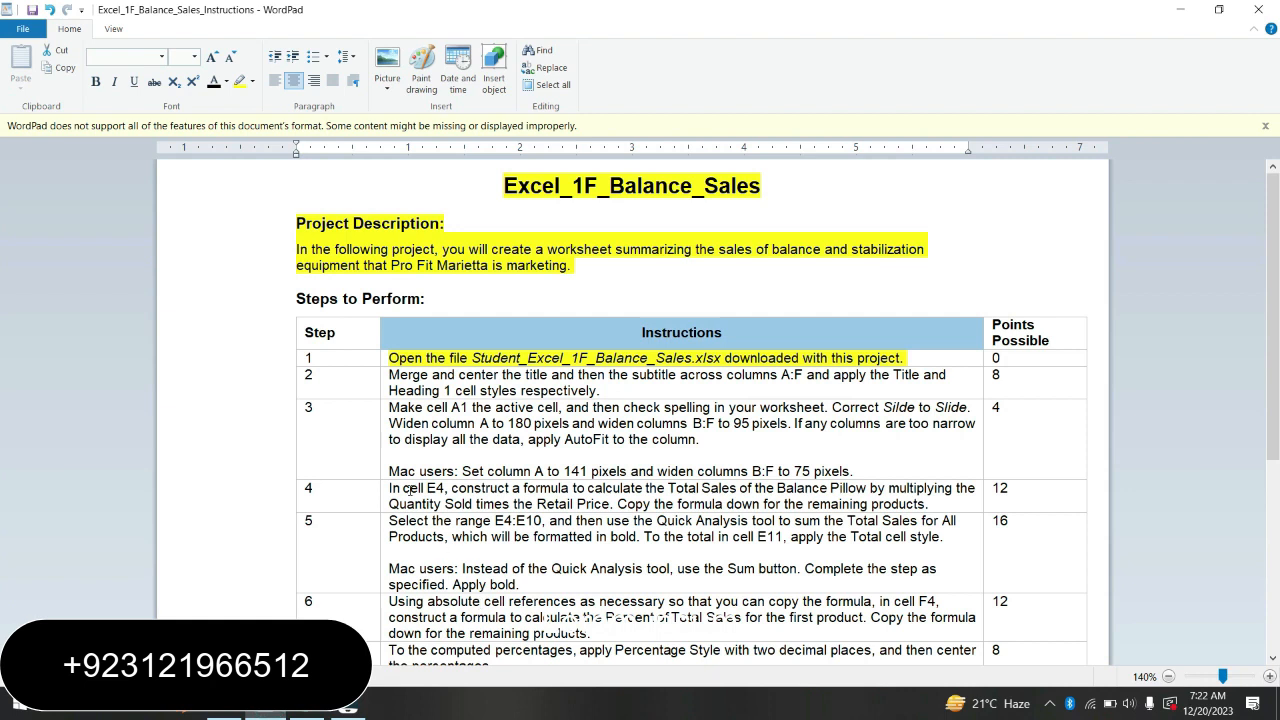
pyautogui.click(381, 396)
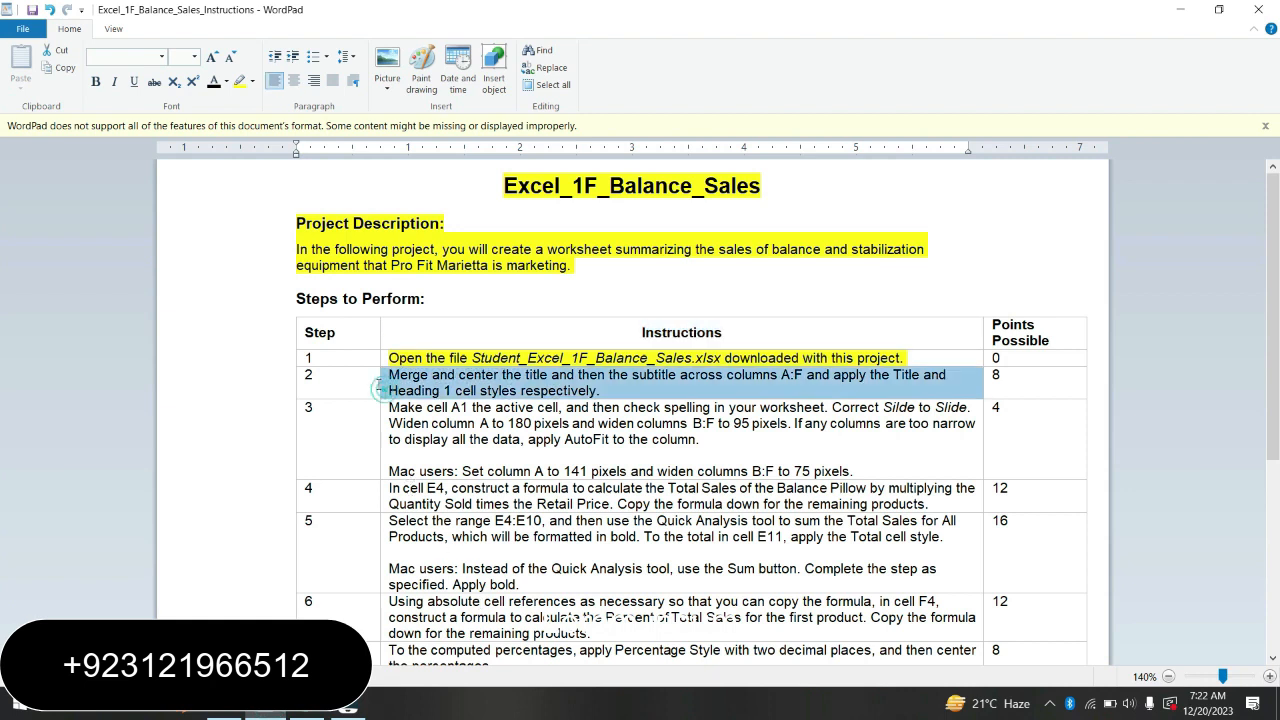
pyautogui.click(241, 82)
pyautogui.click(828, 389)
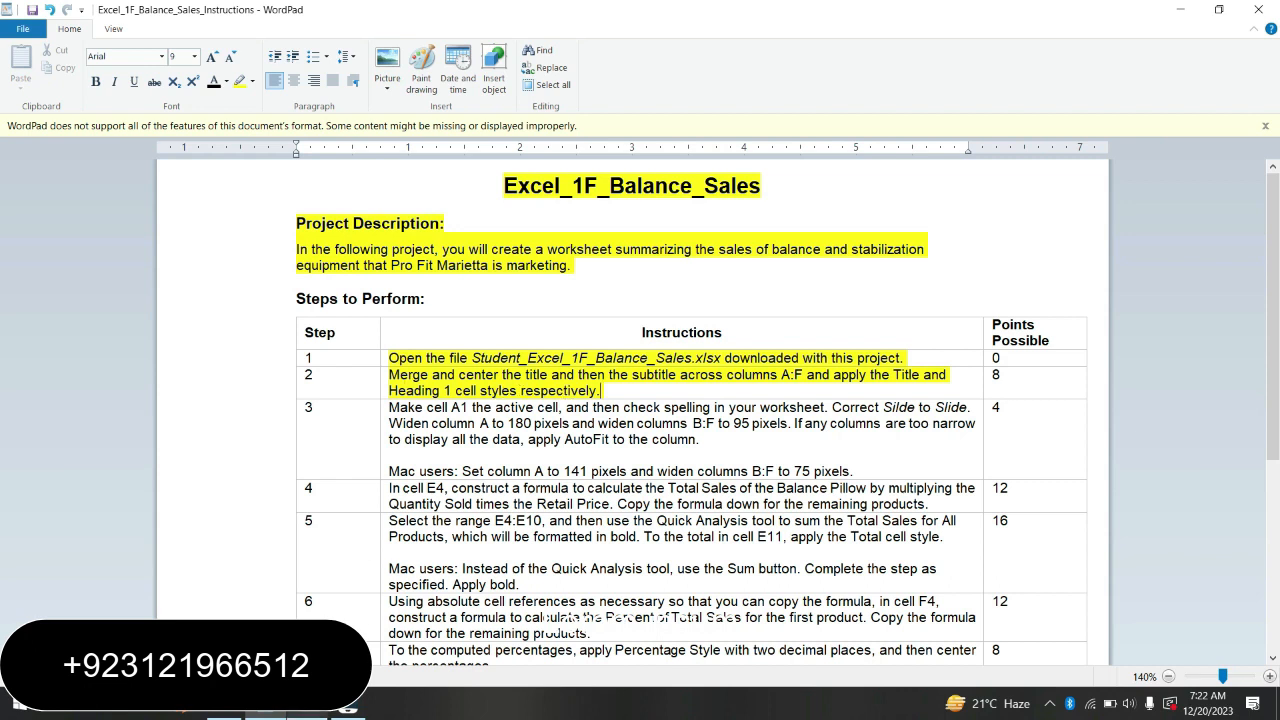
# Step: Switch to the Excel workbook and merge and center the title "Pro Fit Marietta" across A1:F1
pyautogui.click(280, 510)
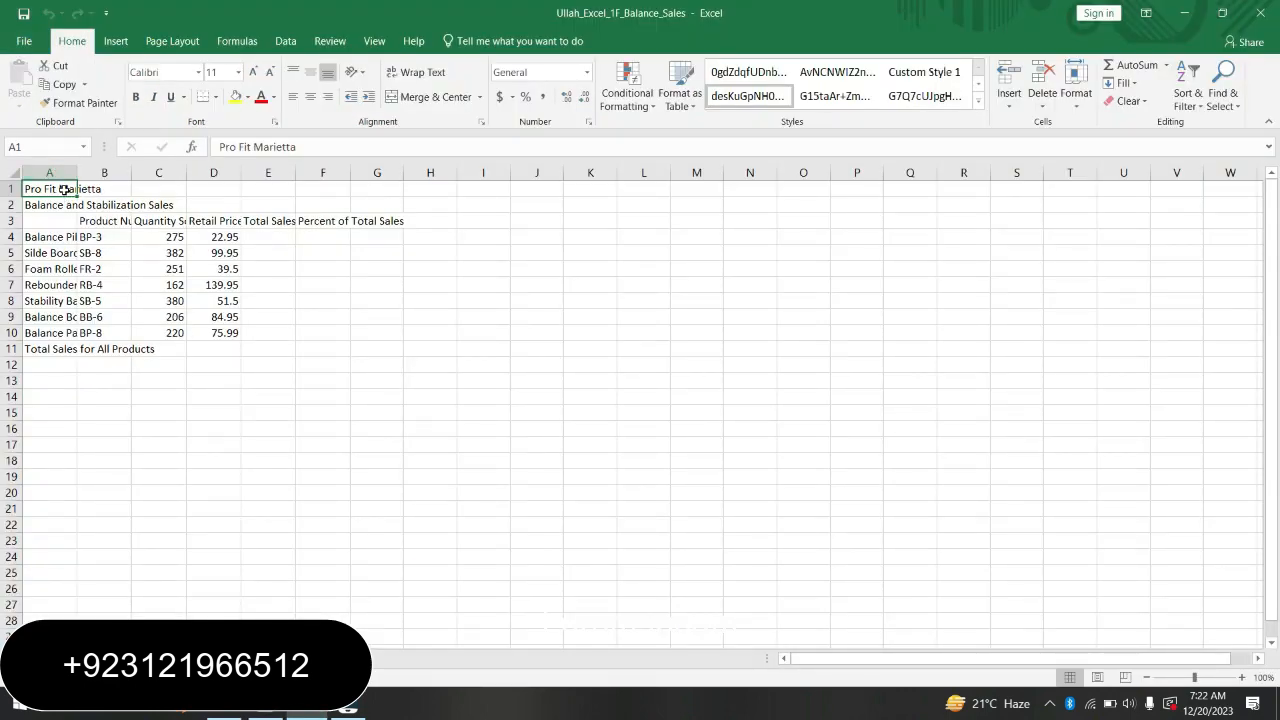
pyautogui.moveTo(64, 190); pyautogui.dragTo(325, 188)
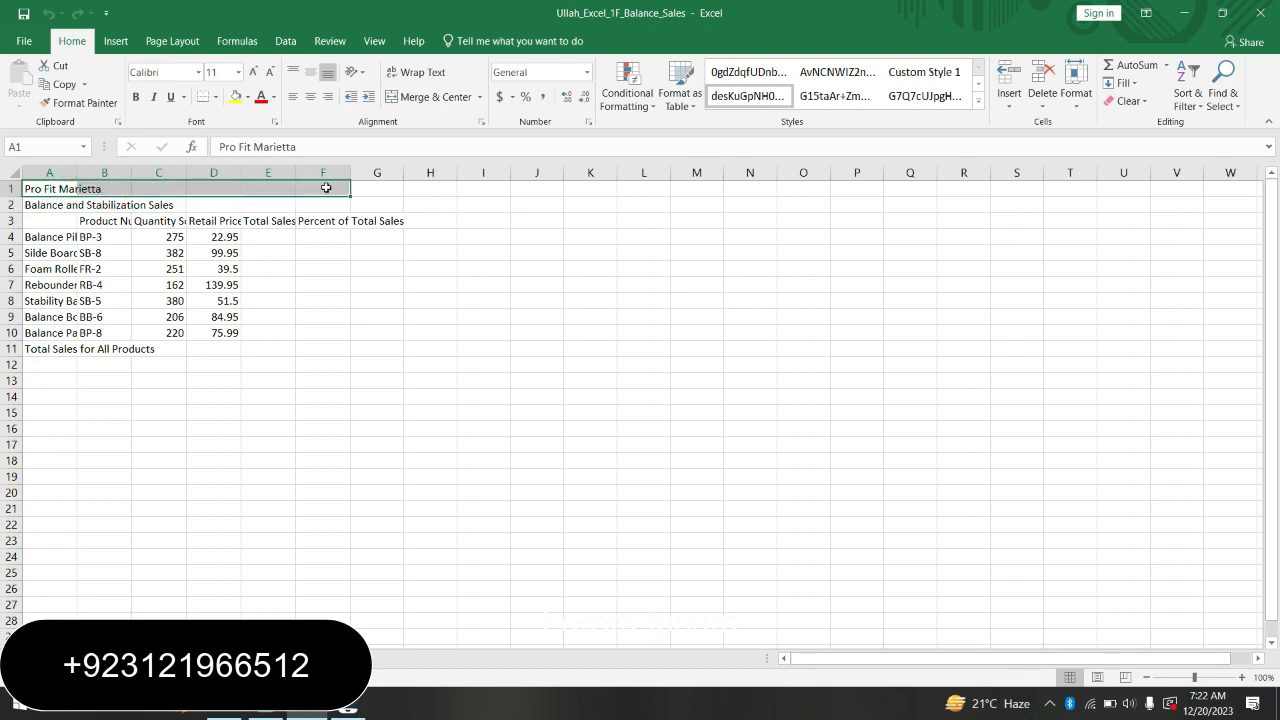
pyautogui.click(433, 97)
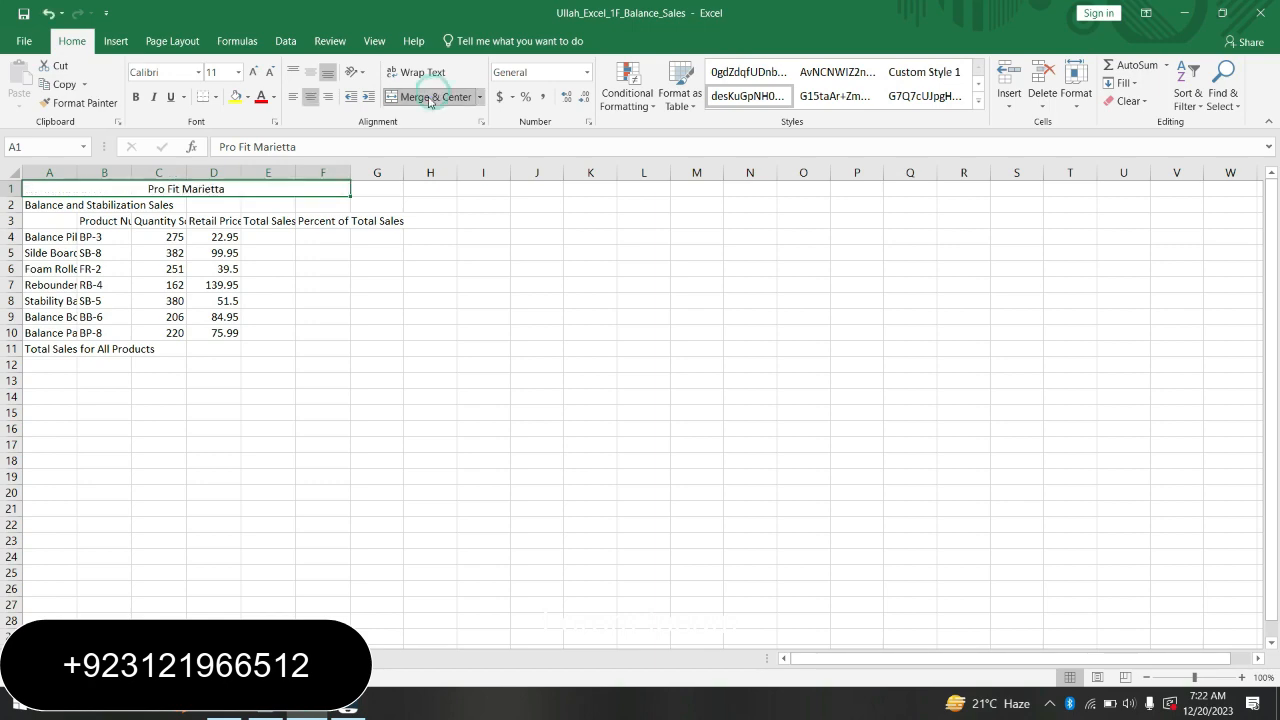
# Step: Recheck step 2 in WordPad and, back in Excel, merge and center the subtitle "Balance and Stabilization Sales" across A2:F2
pyautogui.click(266, 712)
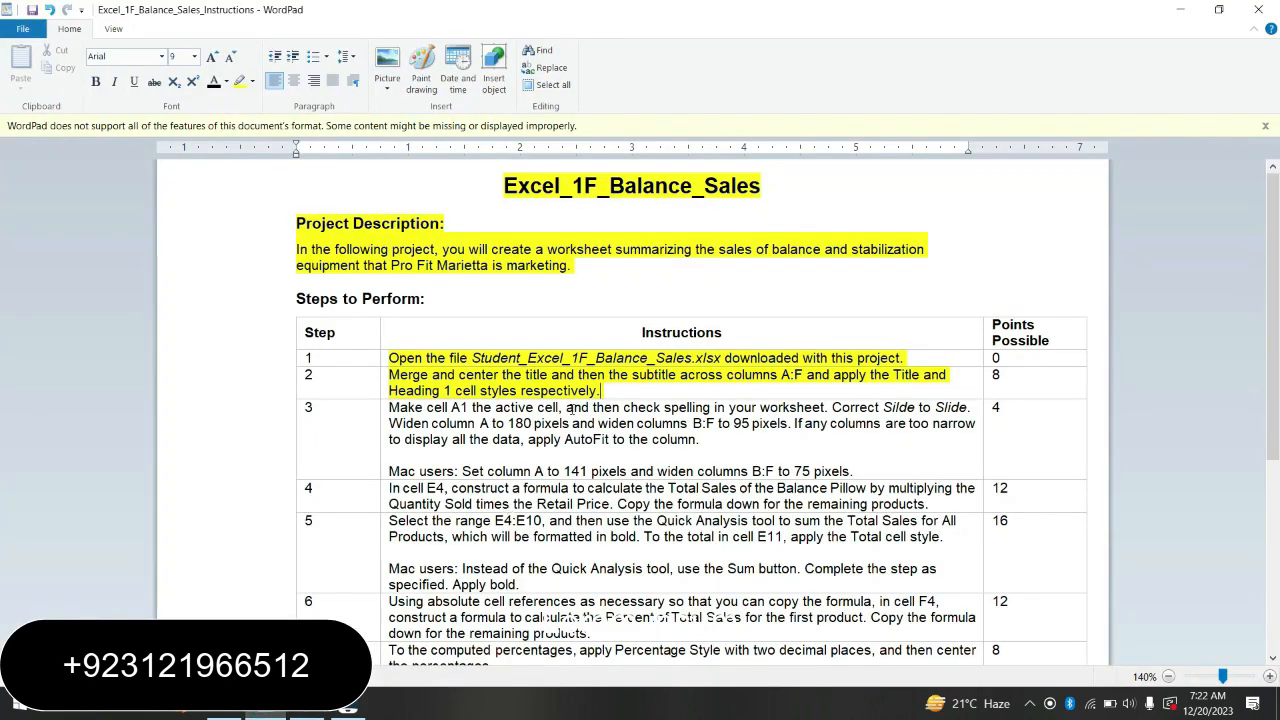
pyautogui.click(655, 388)
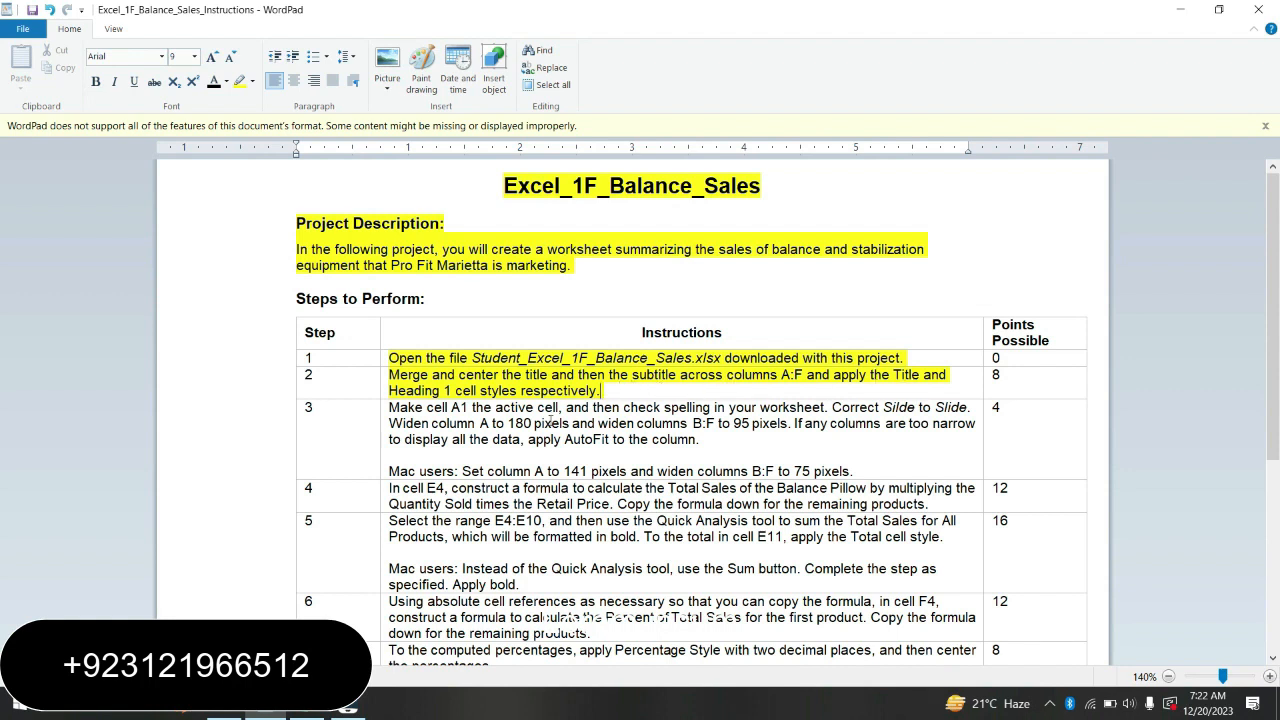
pyautogui.click(307, 712)
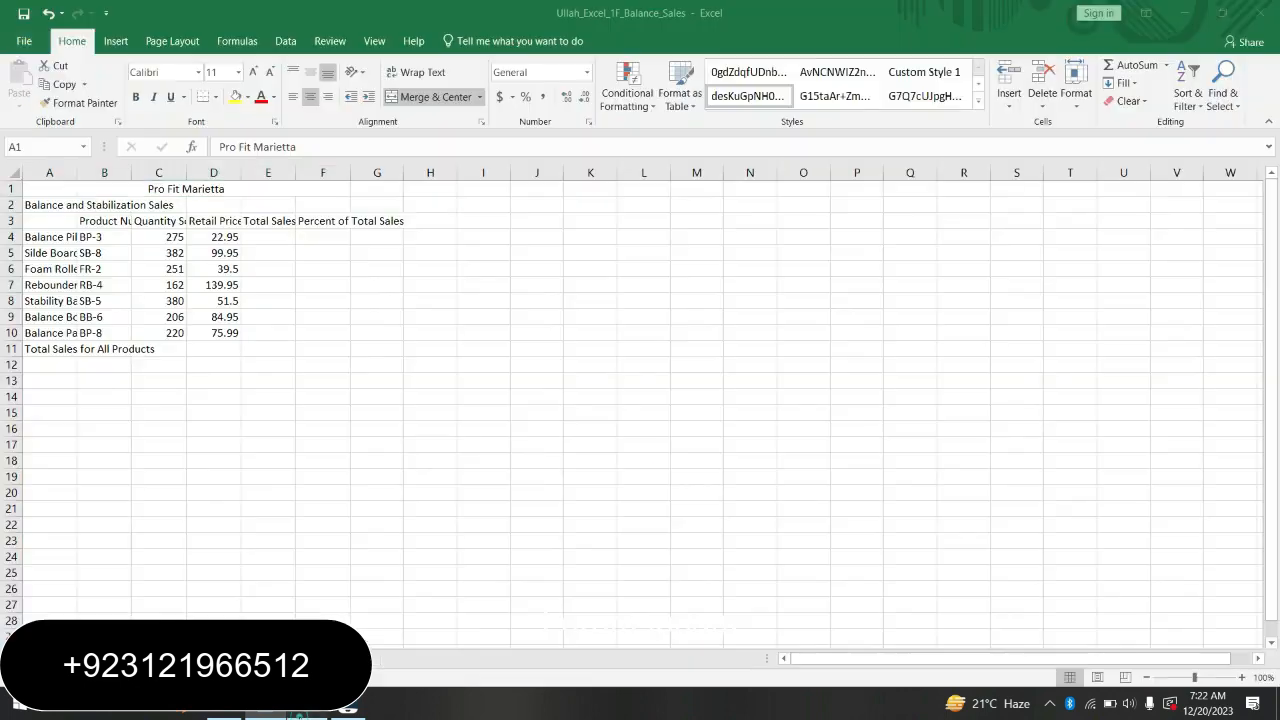
pyautogui.click(65, 205)
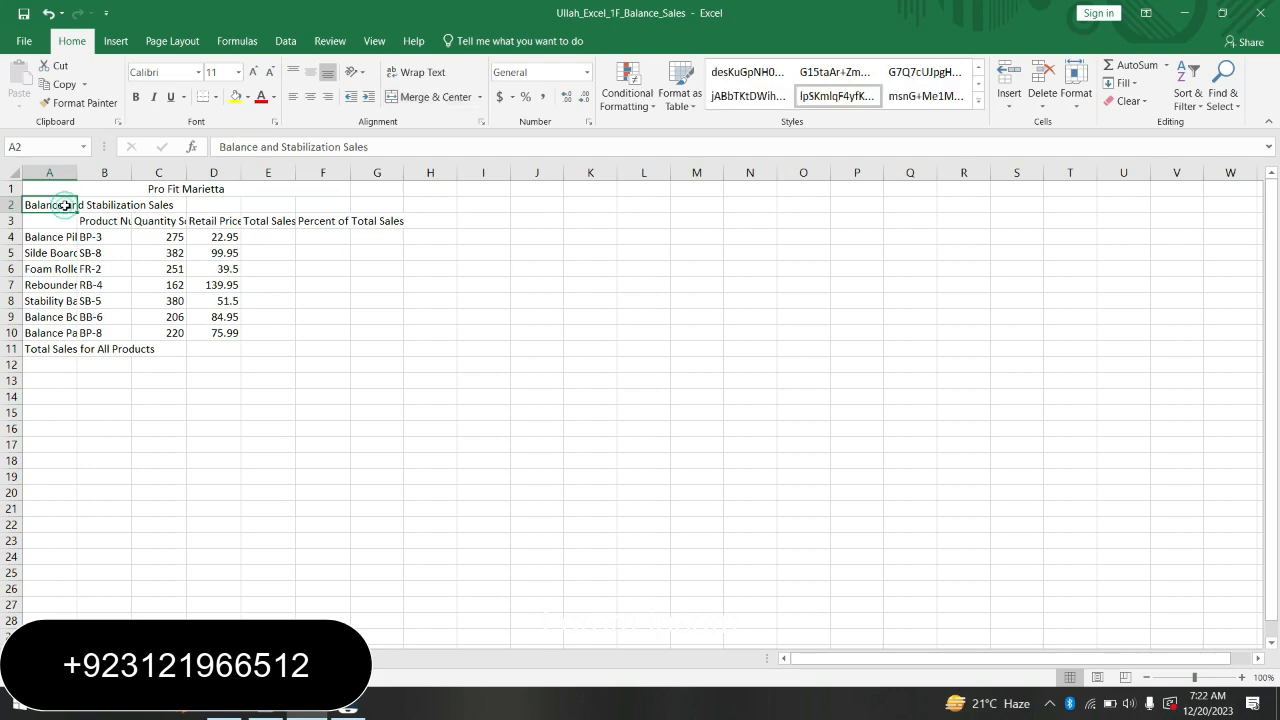
pyautogui.moveTo(65, 205); pyautogui.dragTo(320, 204)
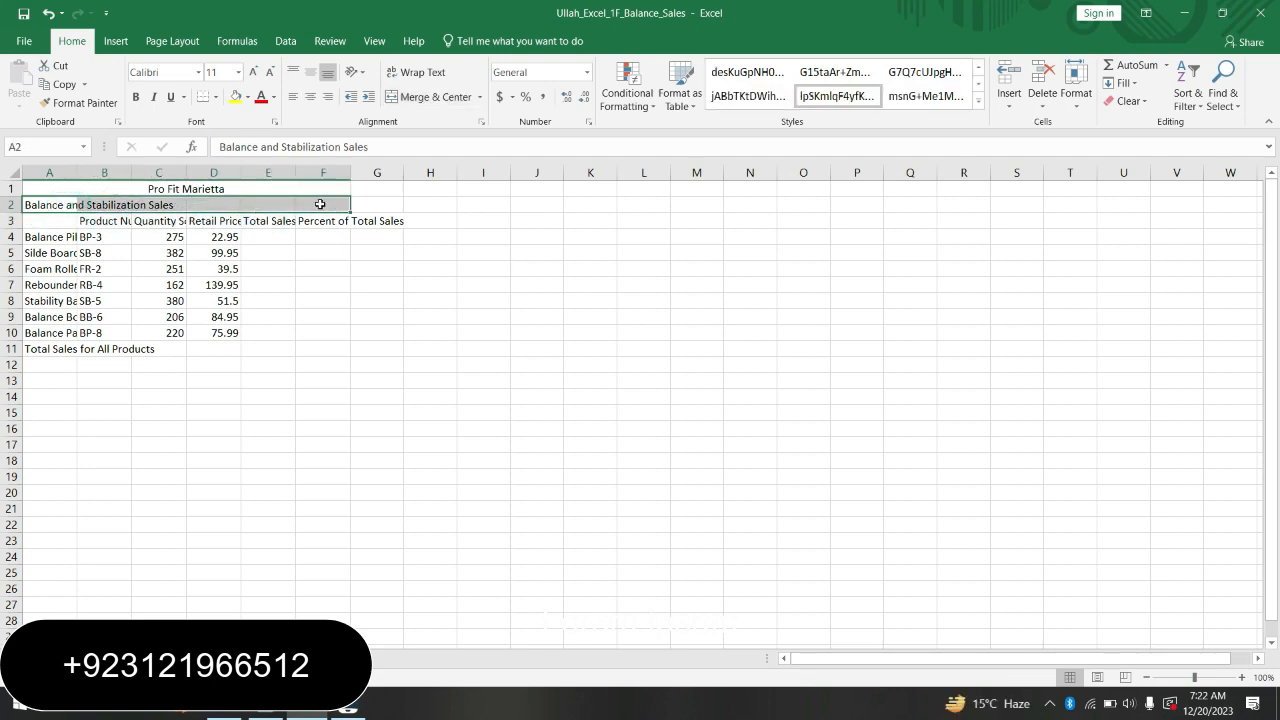
pyautogui.click(432, 97)
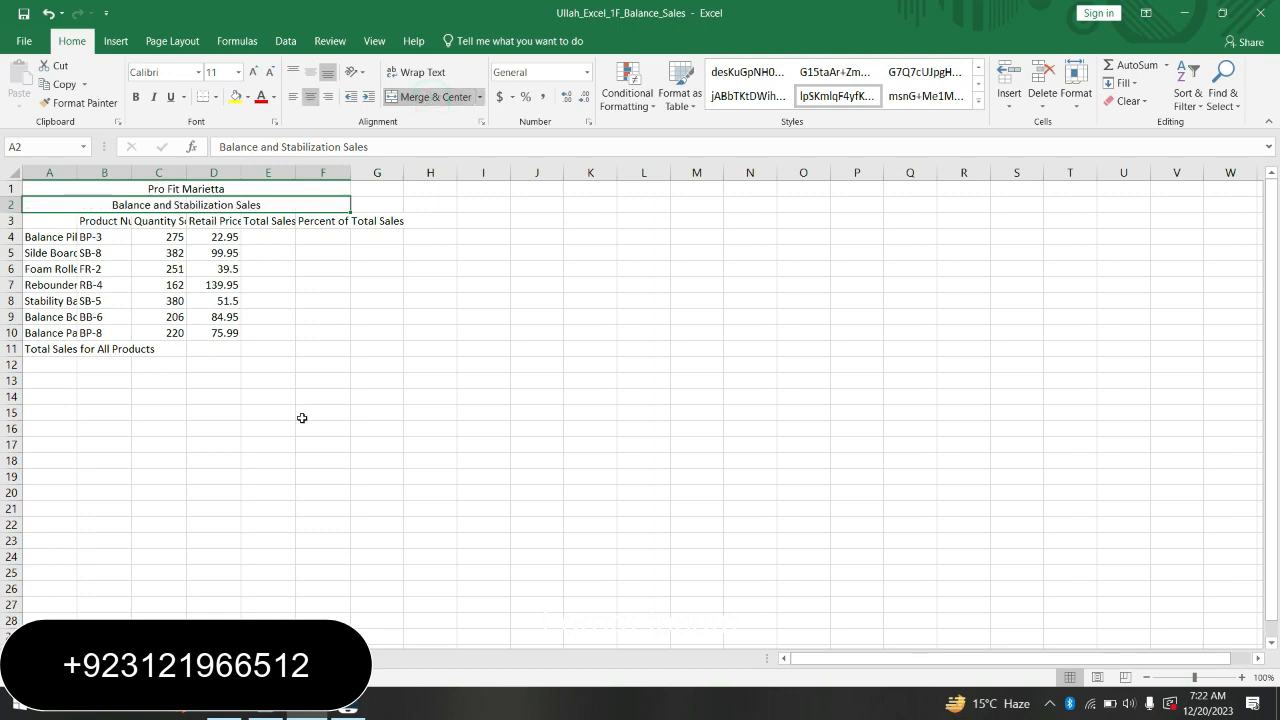
# Step: Consult the WordPad instructions again and, back in Excel, apply the Title cell style to the merged title in row 1
pyautogui.click(265, 714)
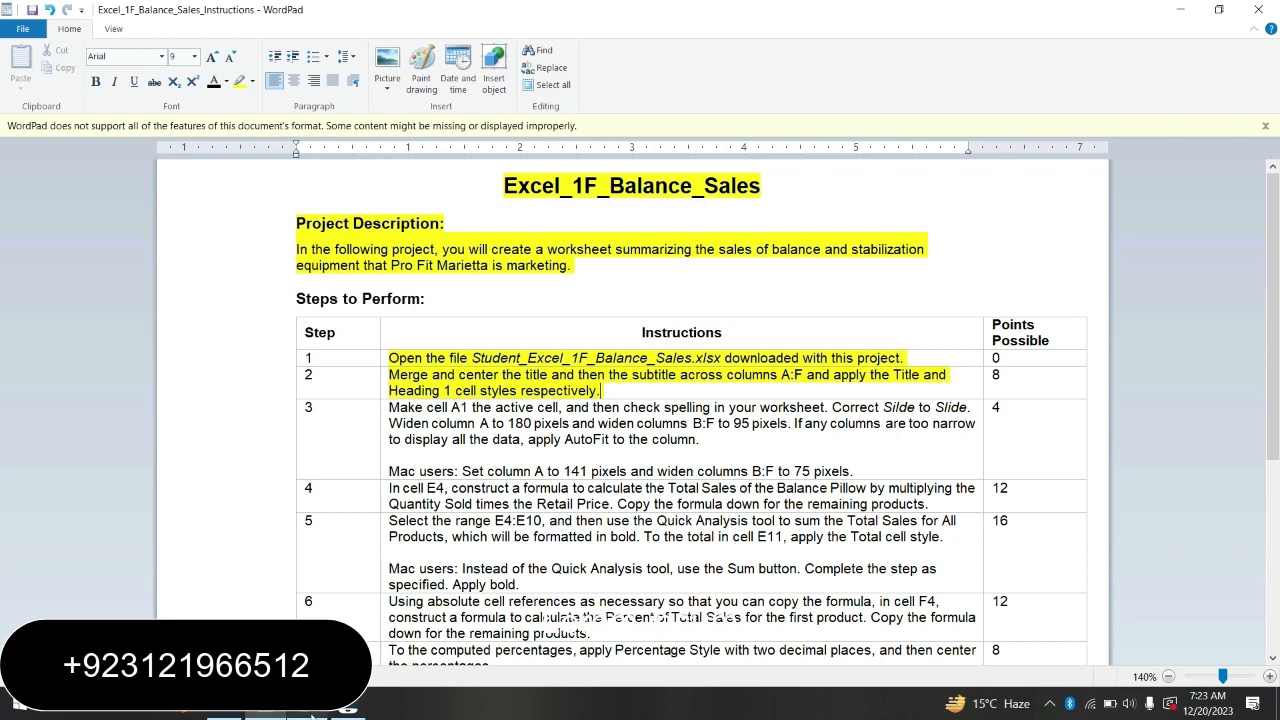
pyautogui.click(307, 705)
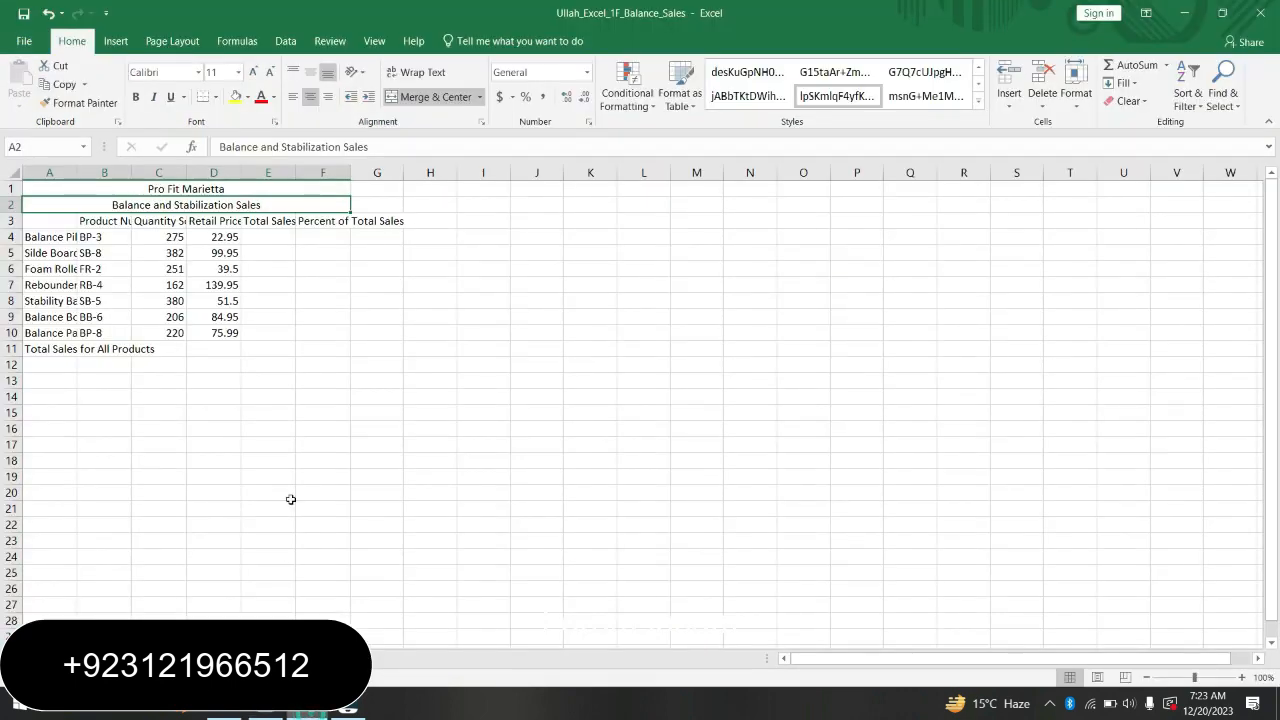
pyautogui.click(276, 188)
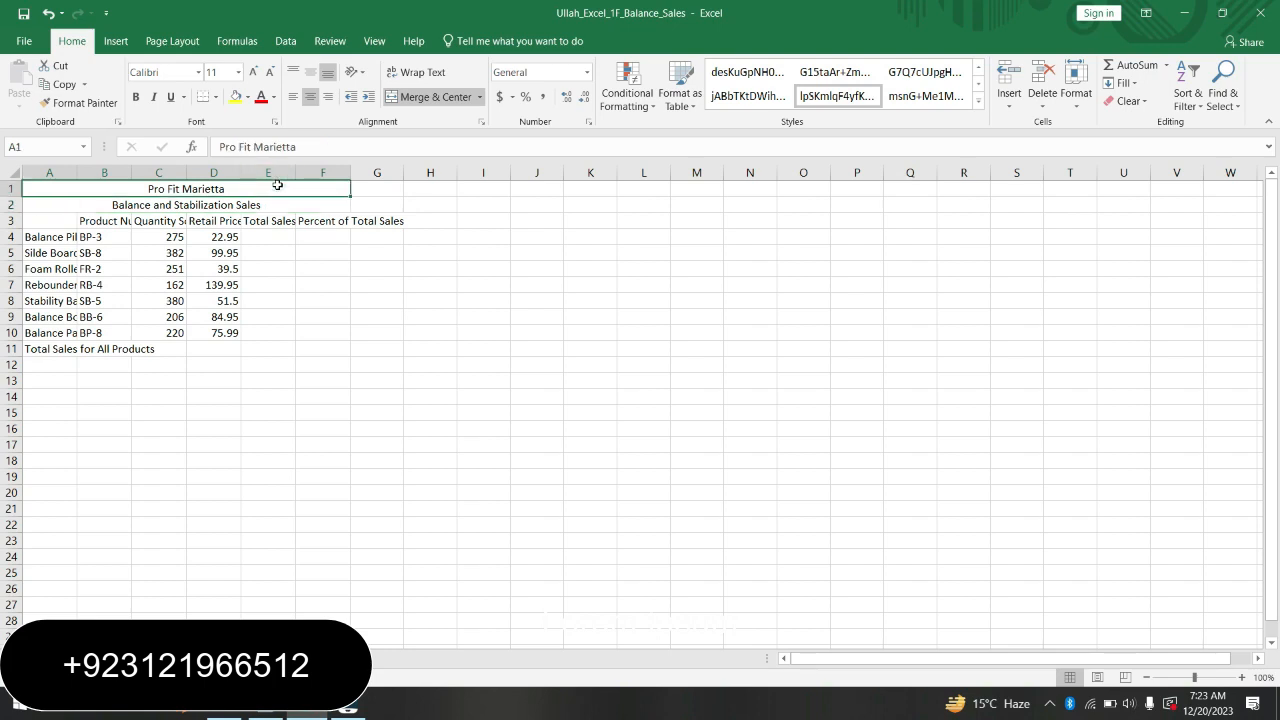
pyautogui.click(977, 103)
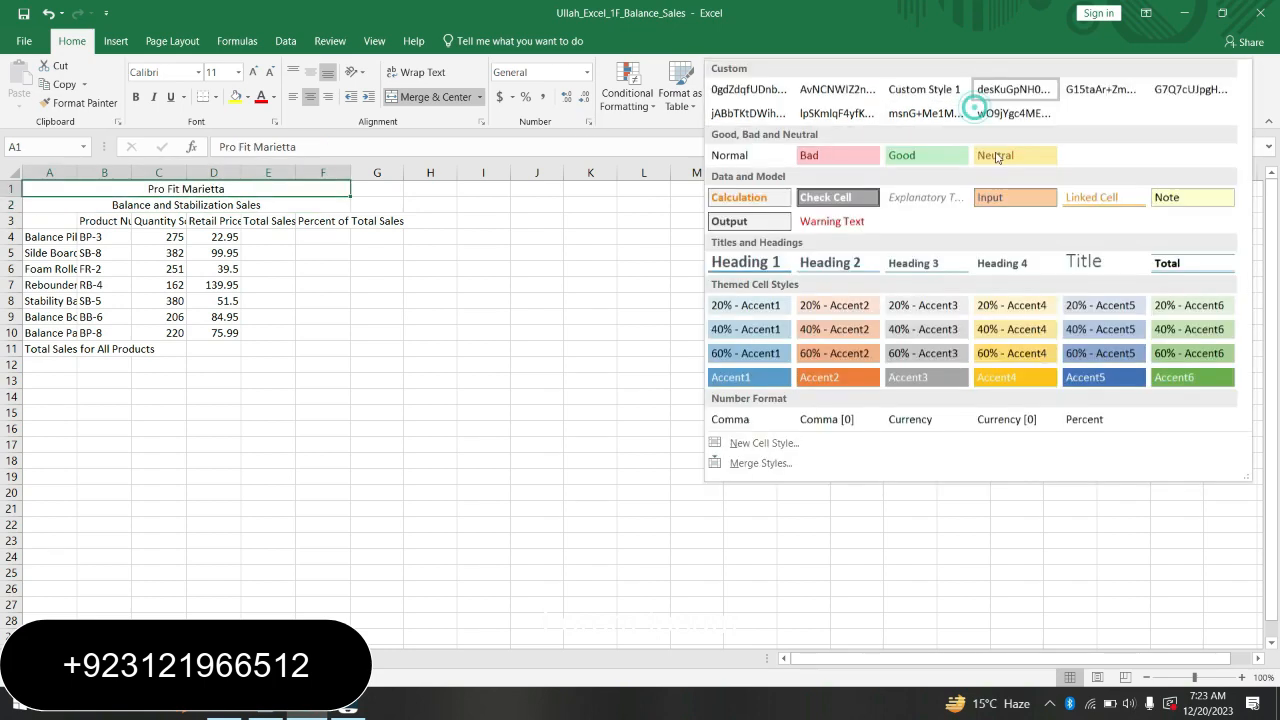
pyautogui.click(1105, 273)
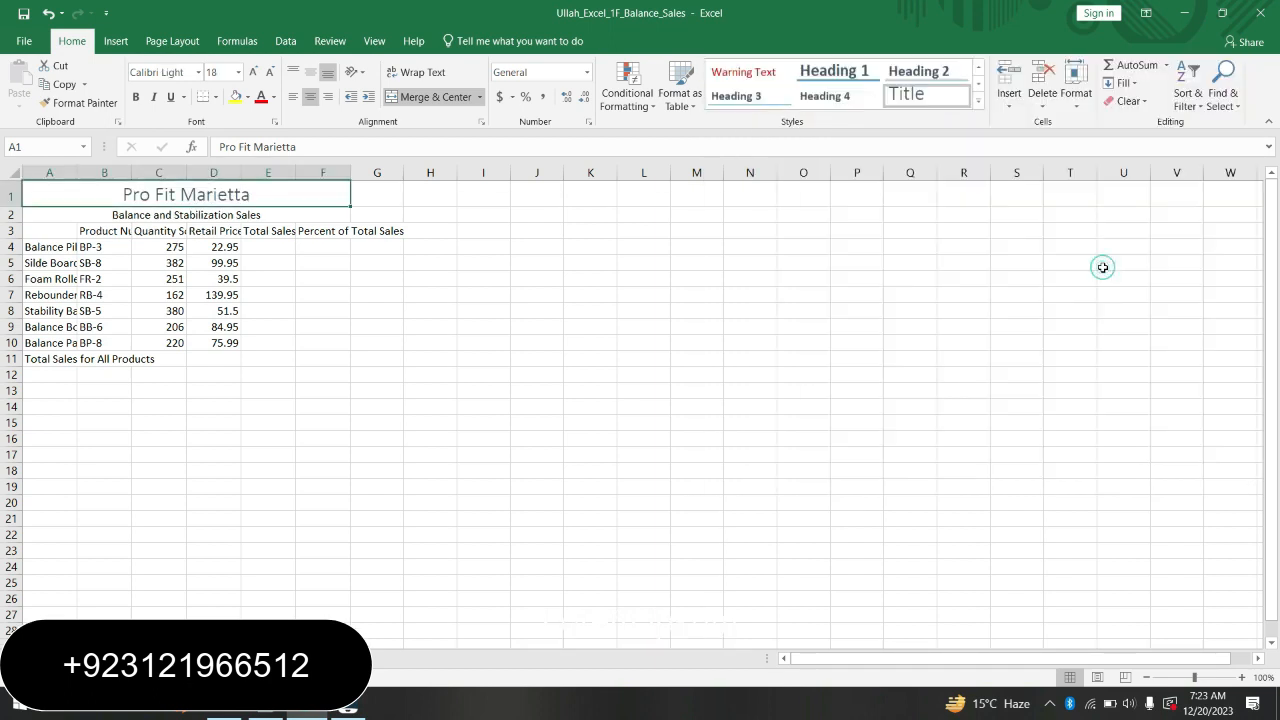
# Step: Apply the Heading 1 cell style to the merged subtitle in row 2
pyautogui.click(317, 214)
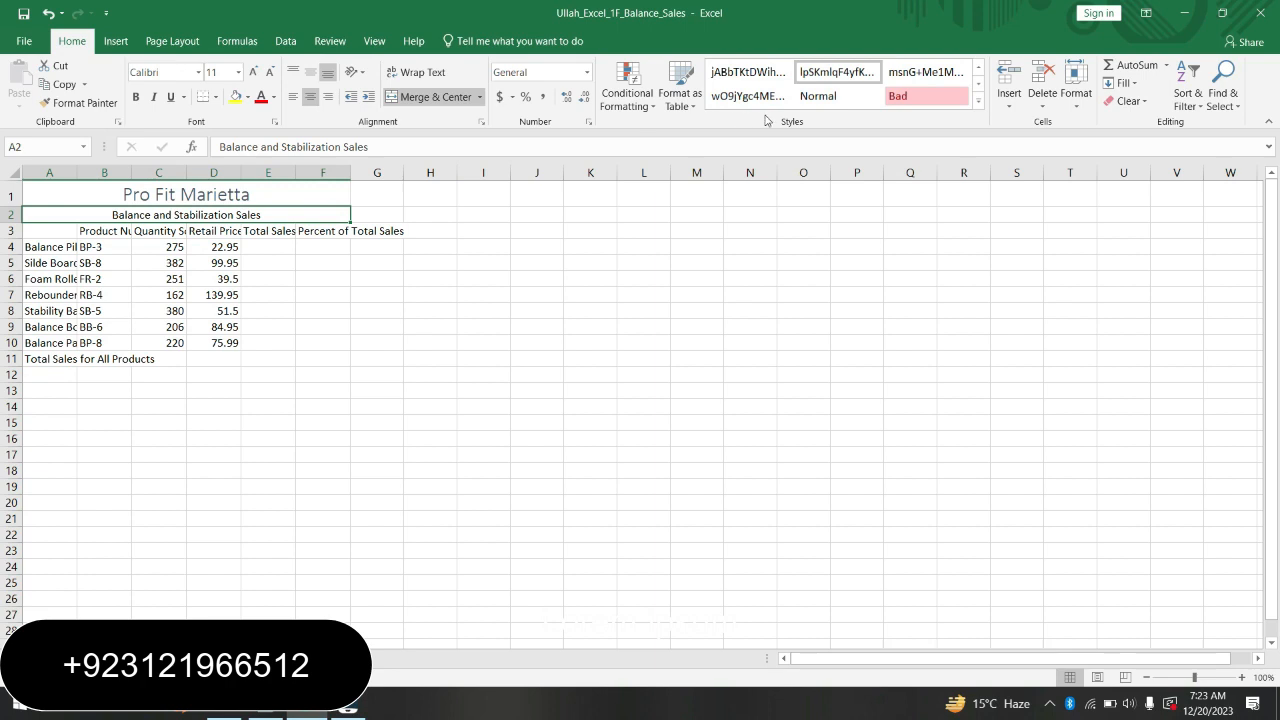
pyautogui.click(977, 103)
pyautogui.click(752, 262)
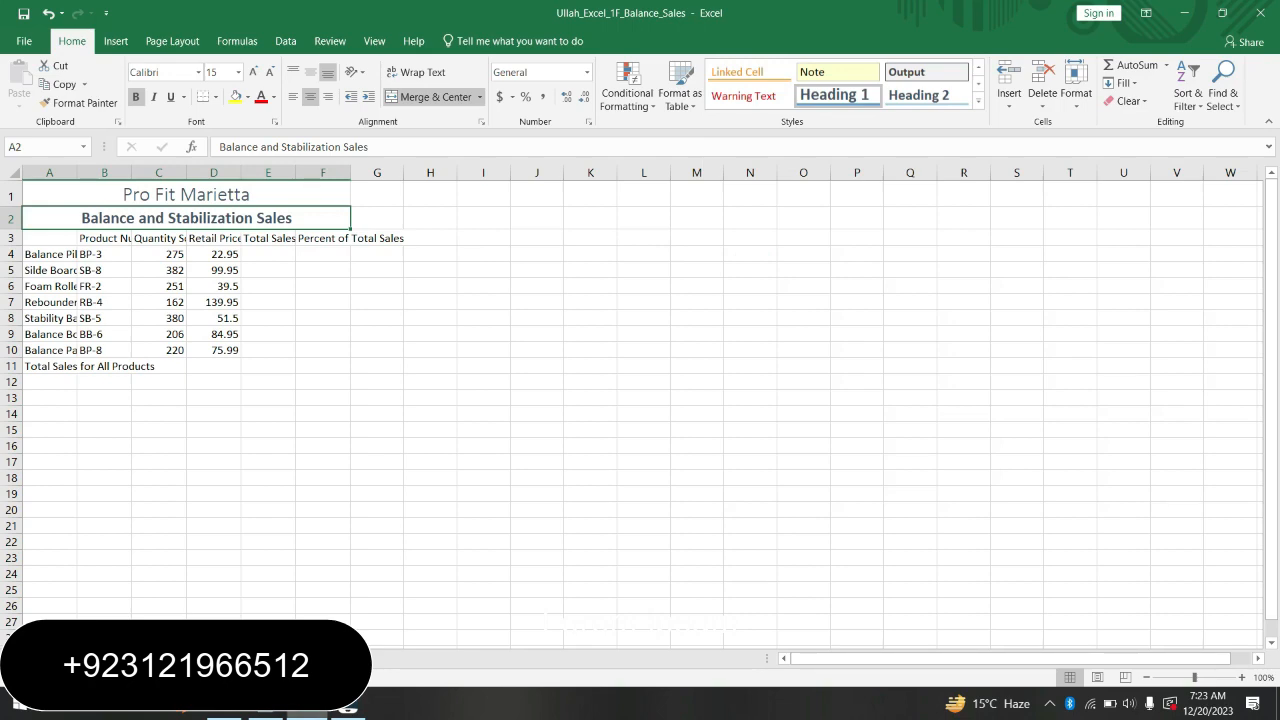
# Step: Switch to WordPad, highlight the whole step 3 instruction in yellow, and return to the Excel workbook
pyautogui.click(266, 706)
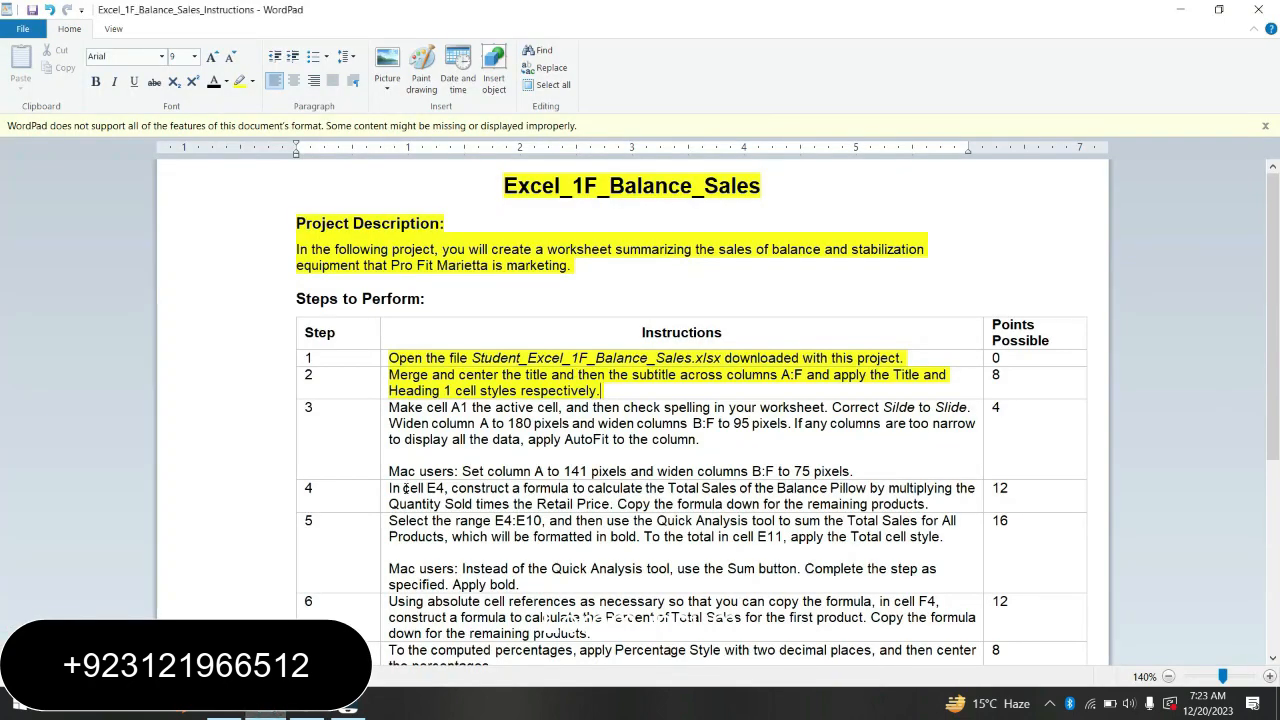
pyautogui.click(383, 430)
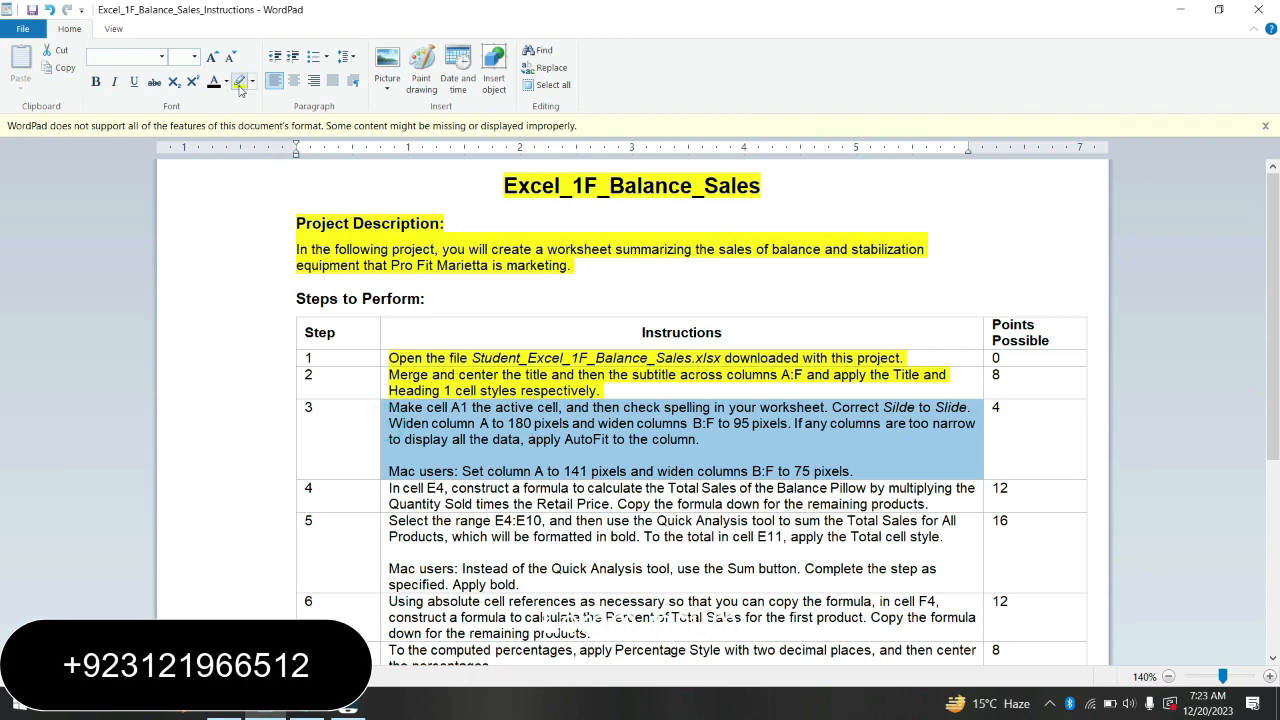
pyautogui.click(857, 440)
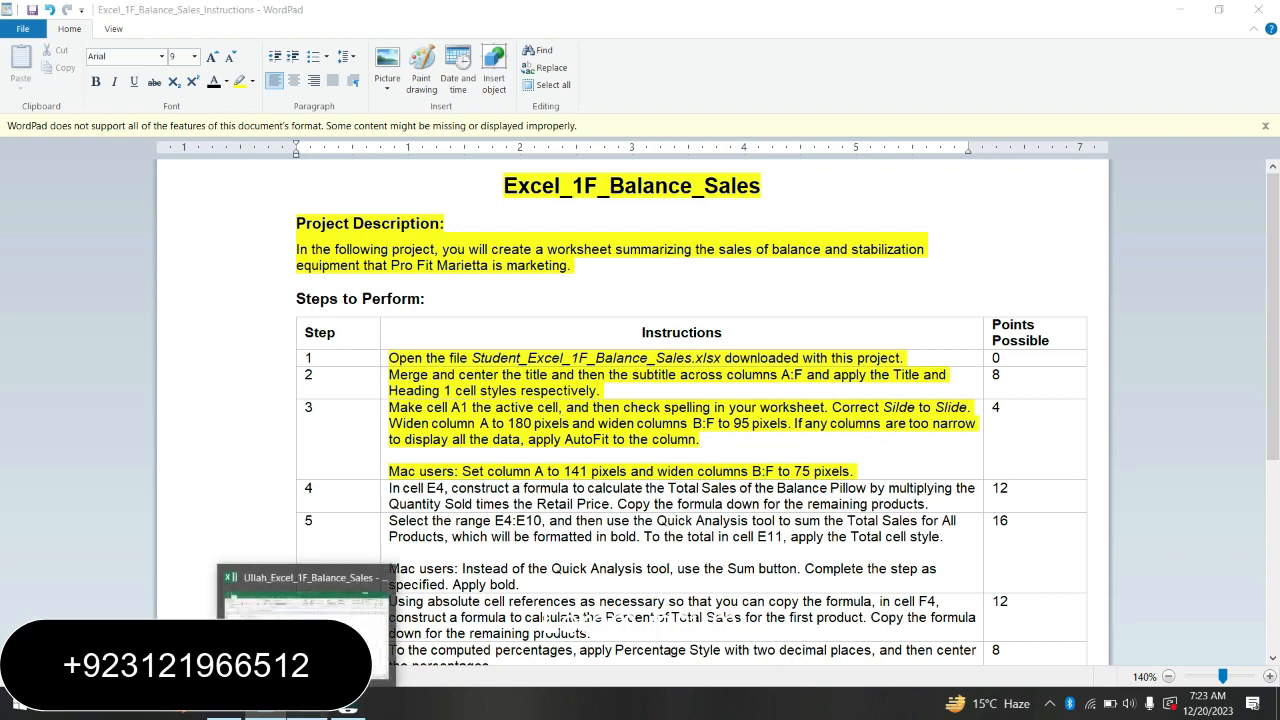
pyautogui.click(307, 710)
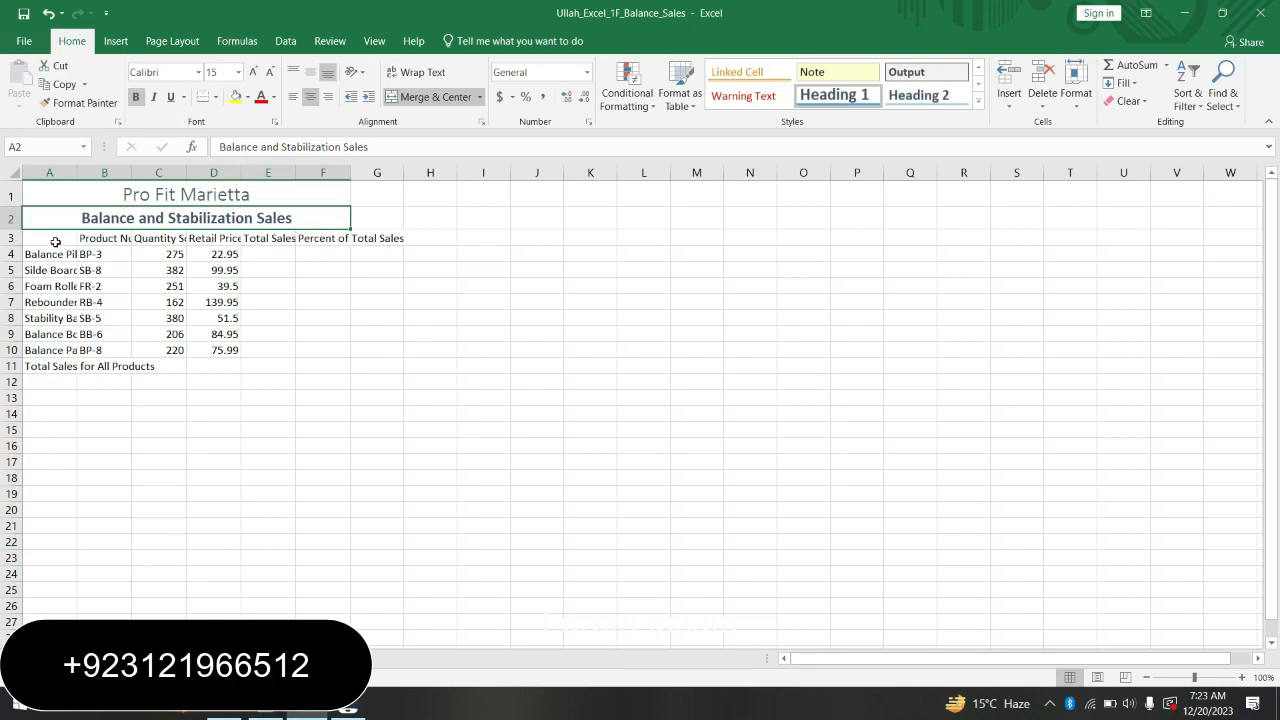
# Step: Make cell A1 active, recheck step 3 in WordPad, and run Excel's spelling check, correcting "Silde" to "Slide"
pyautogui.click(59, 189)
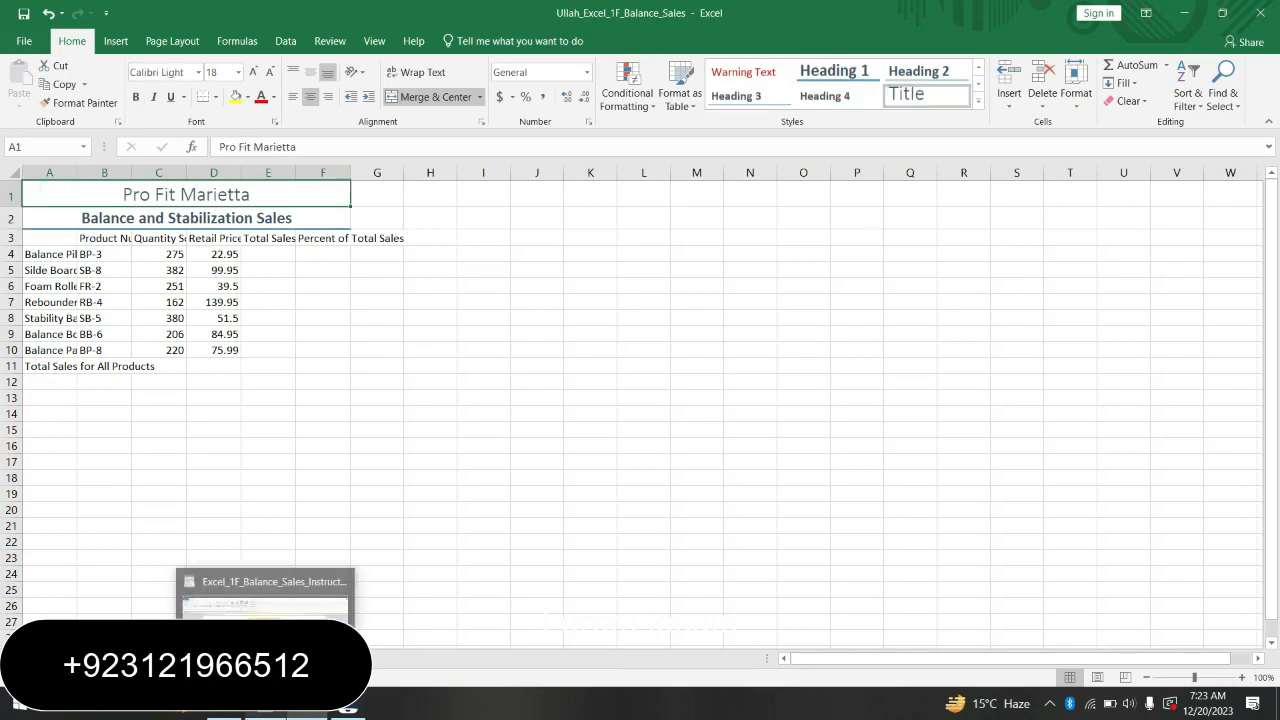
pyautogui.click(265, 710)
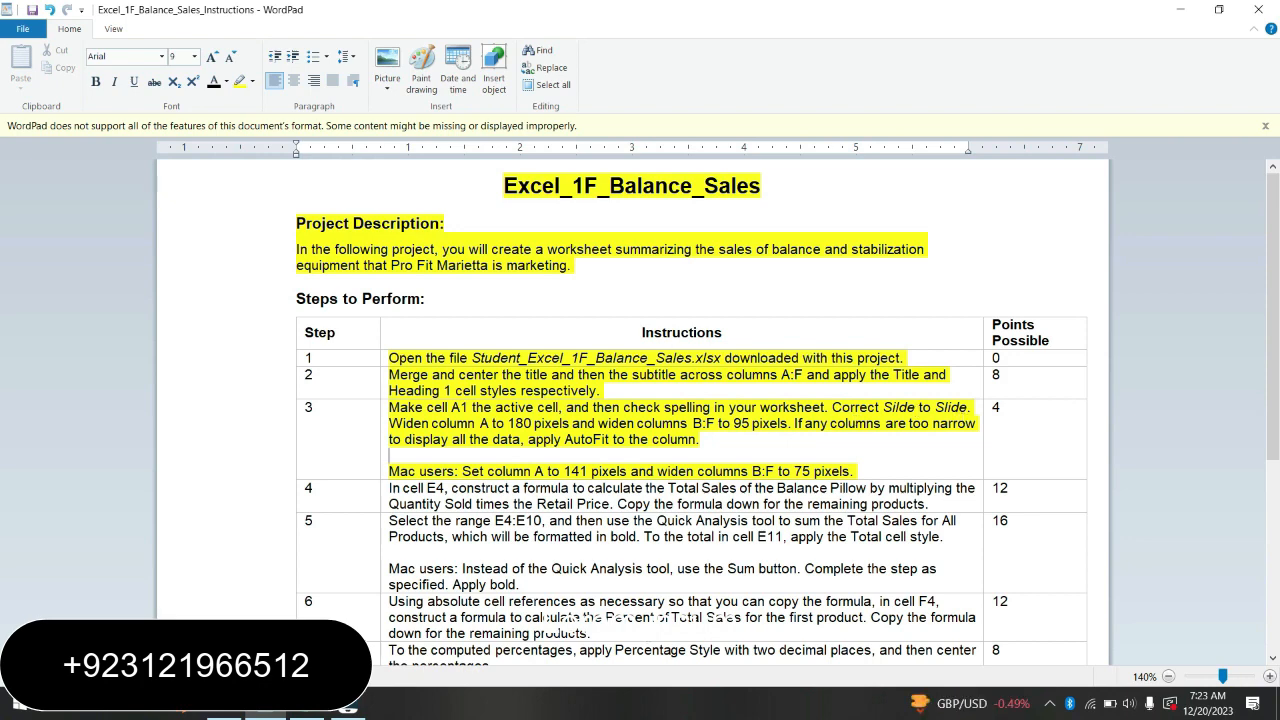
pyautogui.click(229, 617)
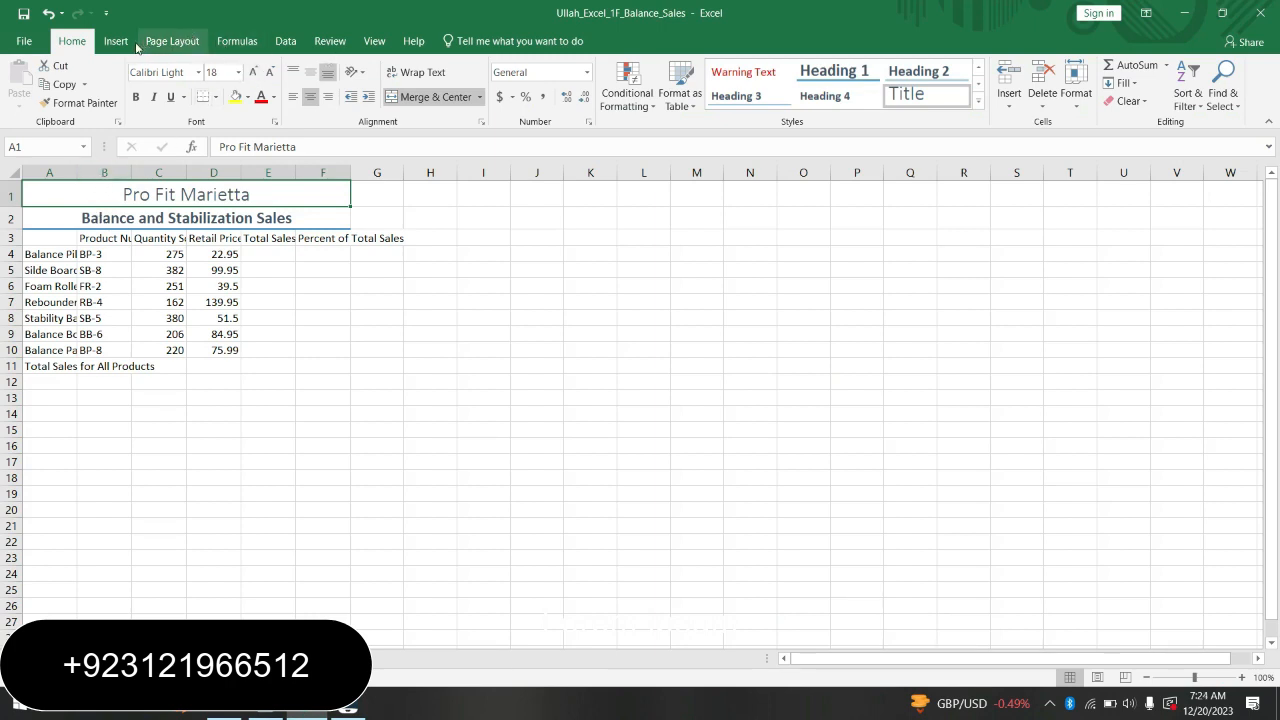
pyautogui.click(332, 44)
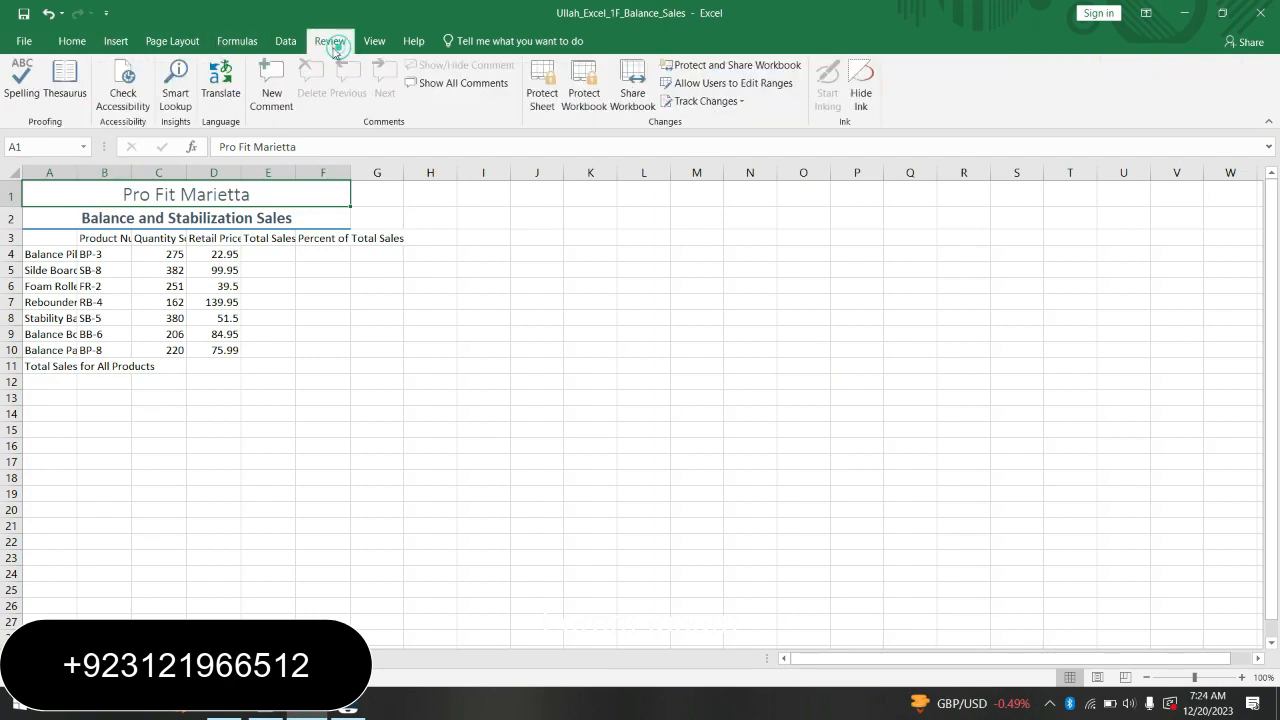
pyautogui.click(22, 80)
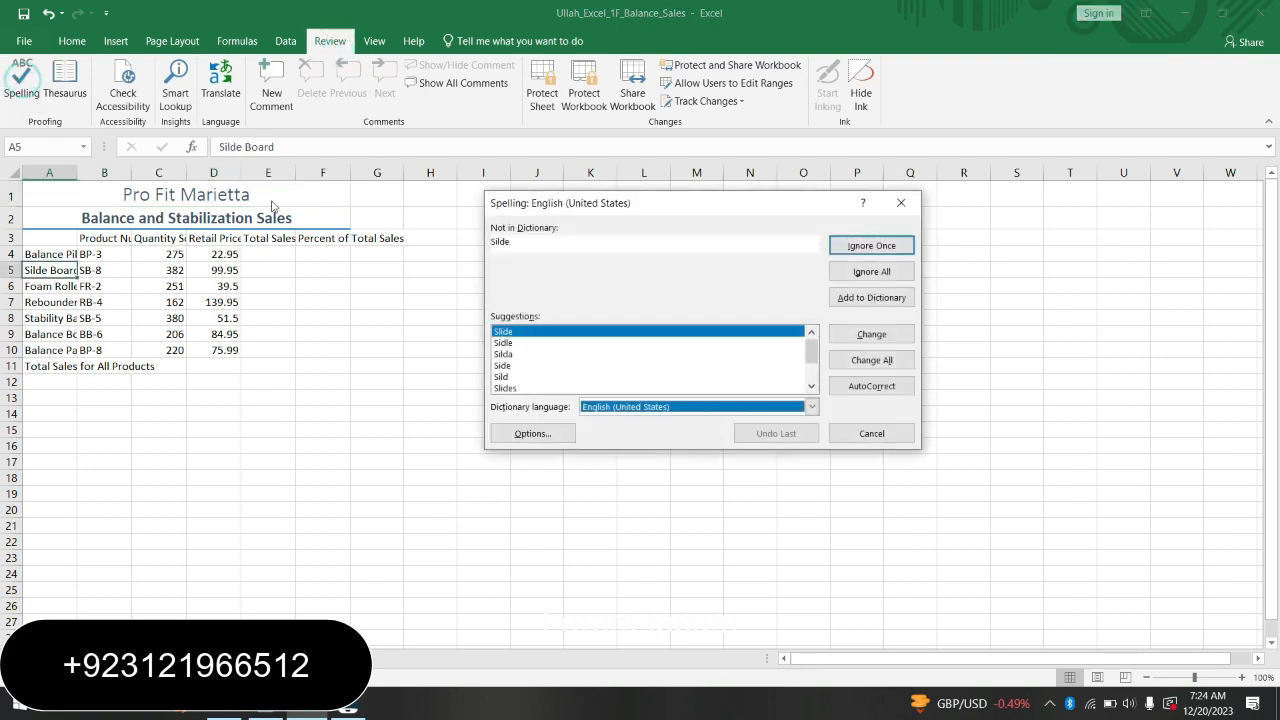
pyautogui.click(549, 335)
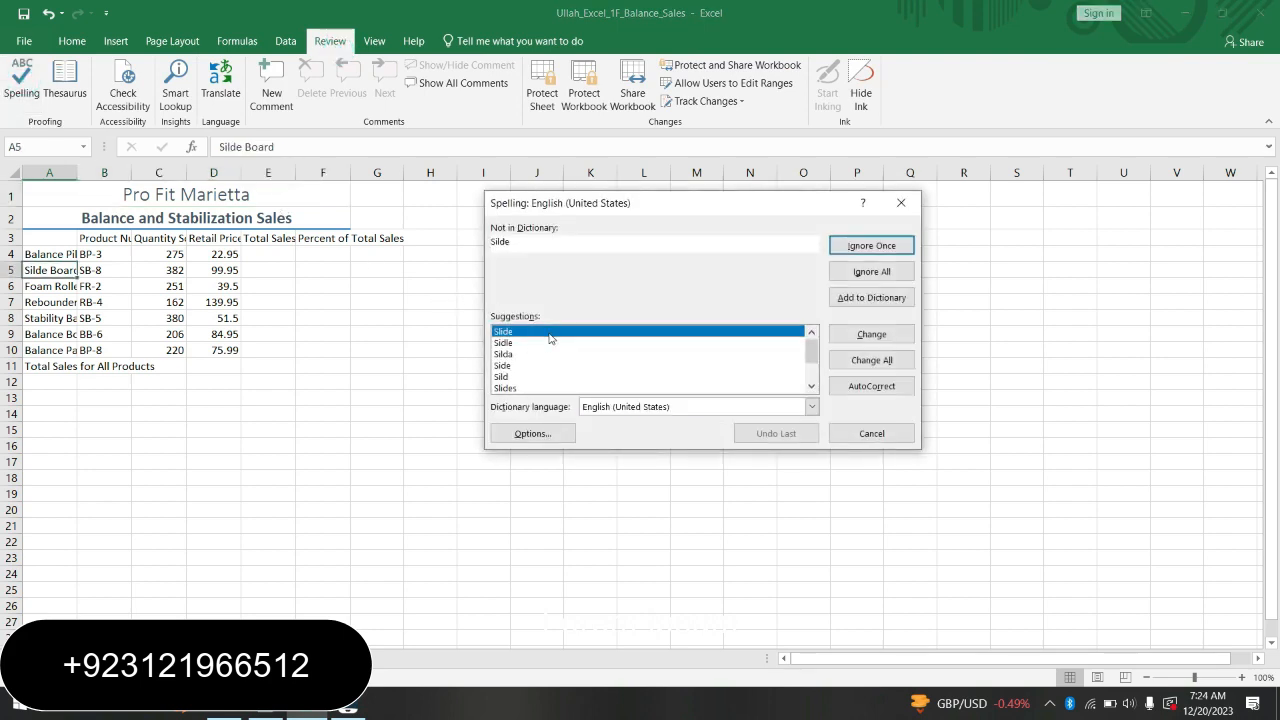
pyautogui.click(869, 336)
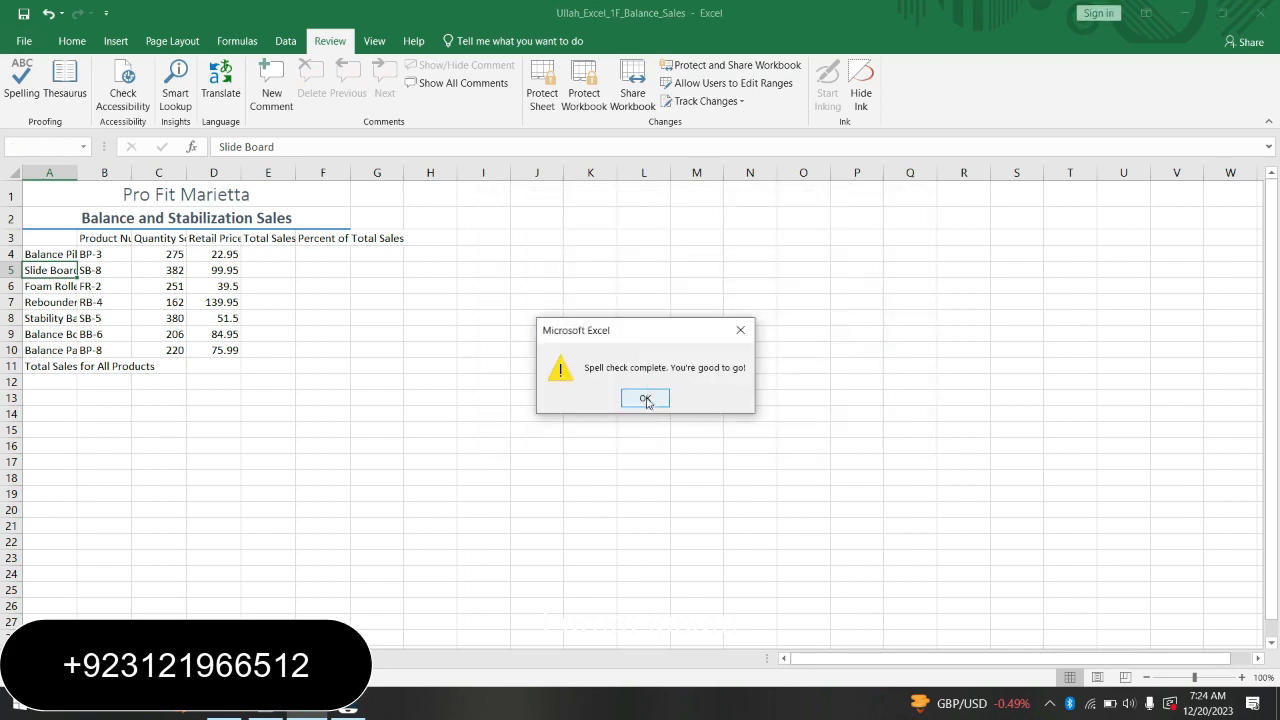
pyautogui.click(645, 398)
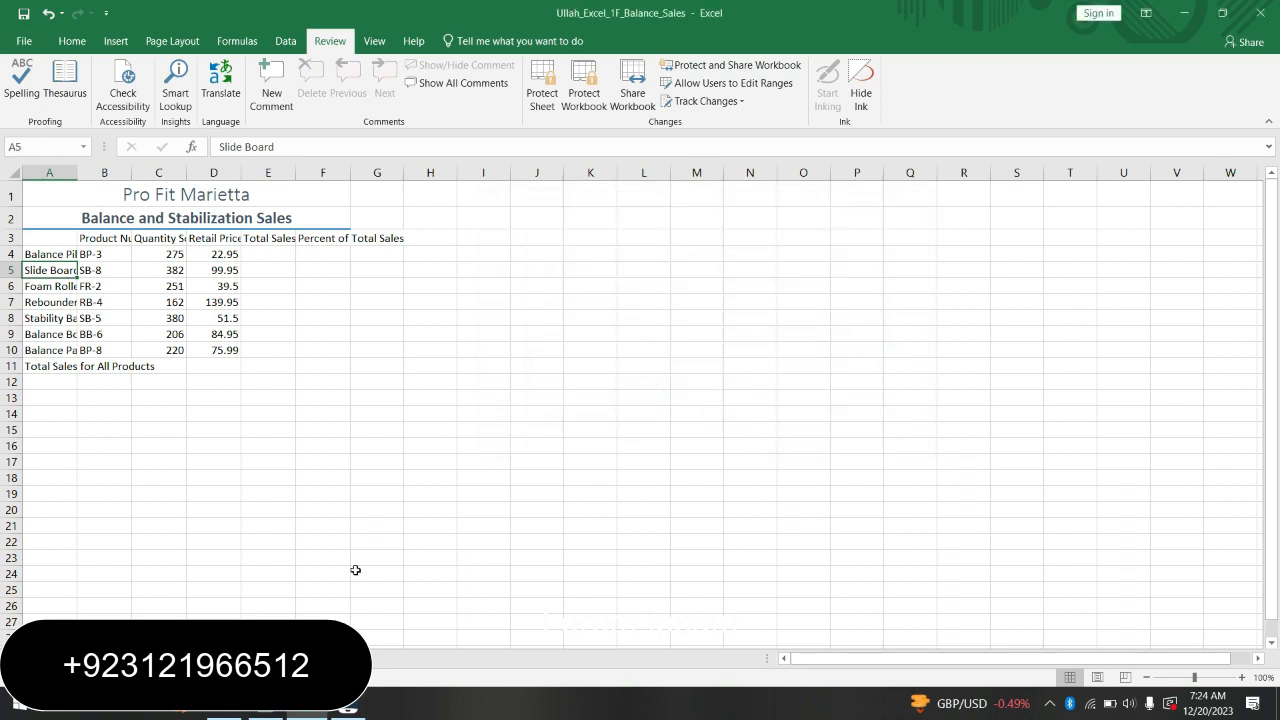
# Step: Recheck step 3 in WordPad and, back in Excel, widen column A to 180 pixels and columns B:F to 95 pixels
pyautogui.click(265, 706)
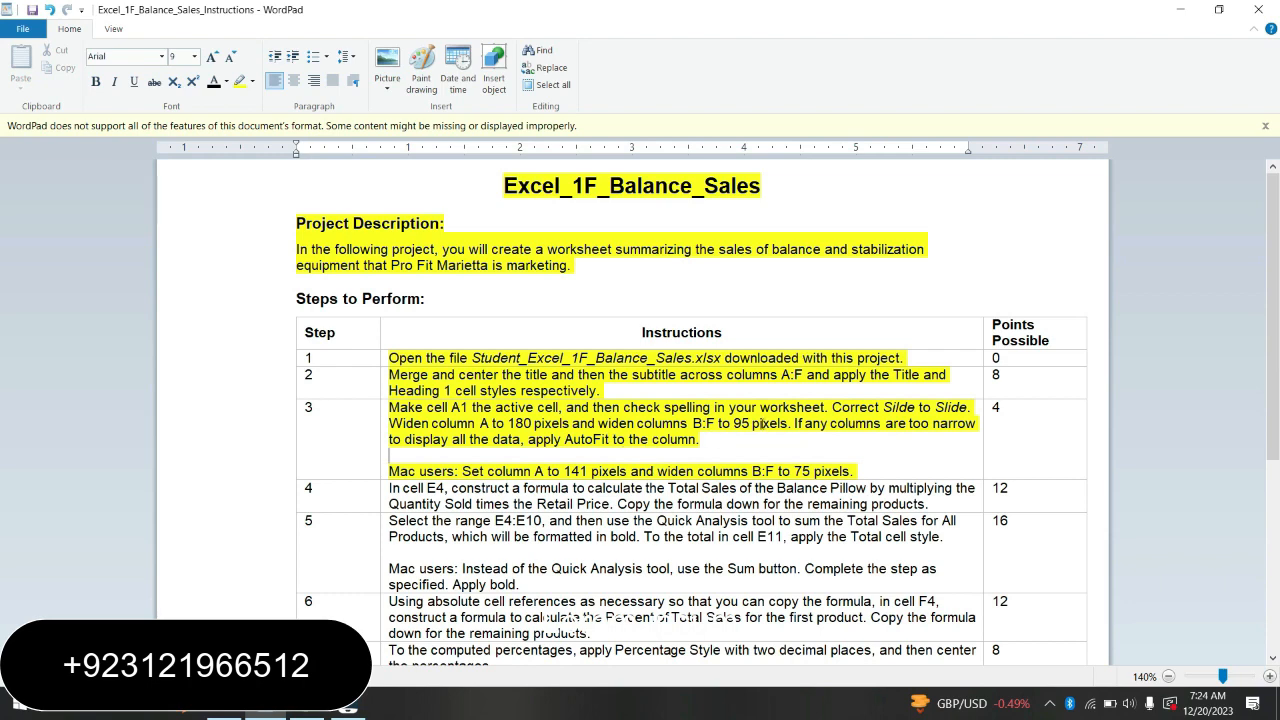
pyautogui.click(307, 706)
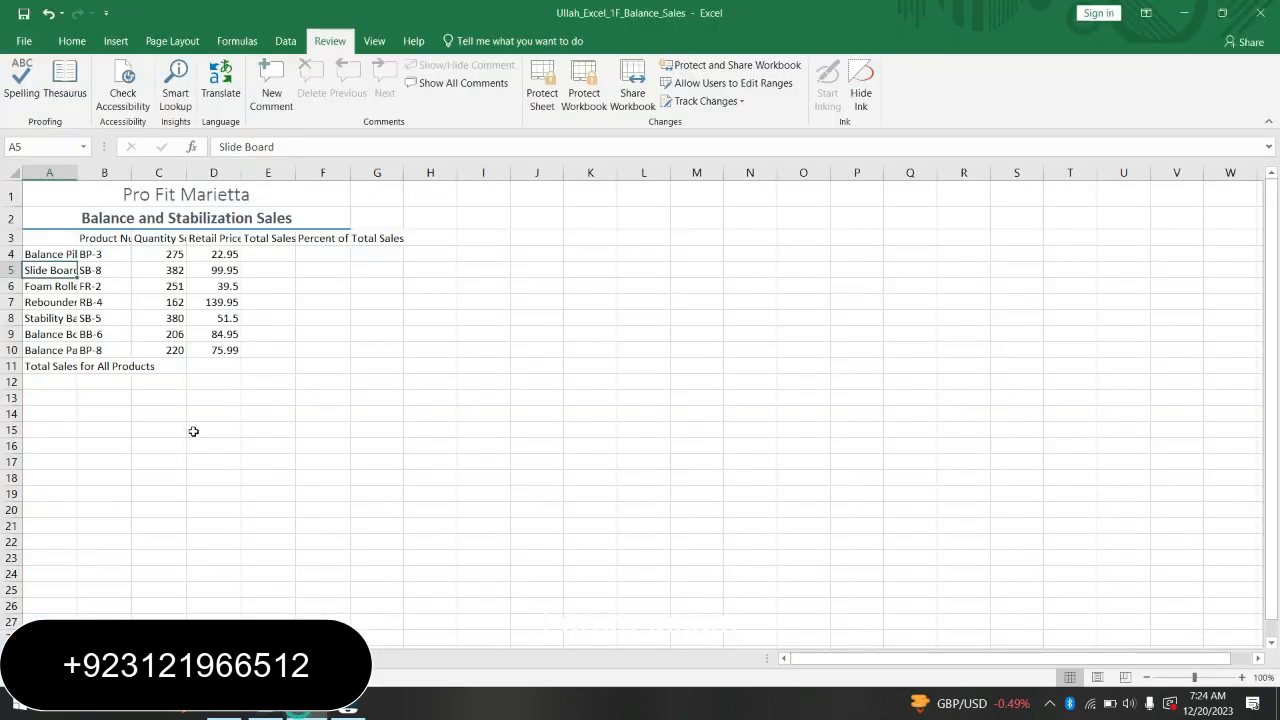
pyautogui.click(57, 172)
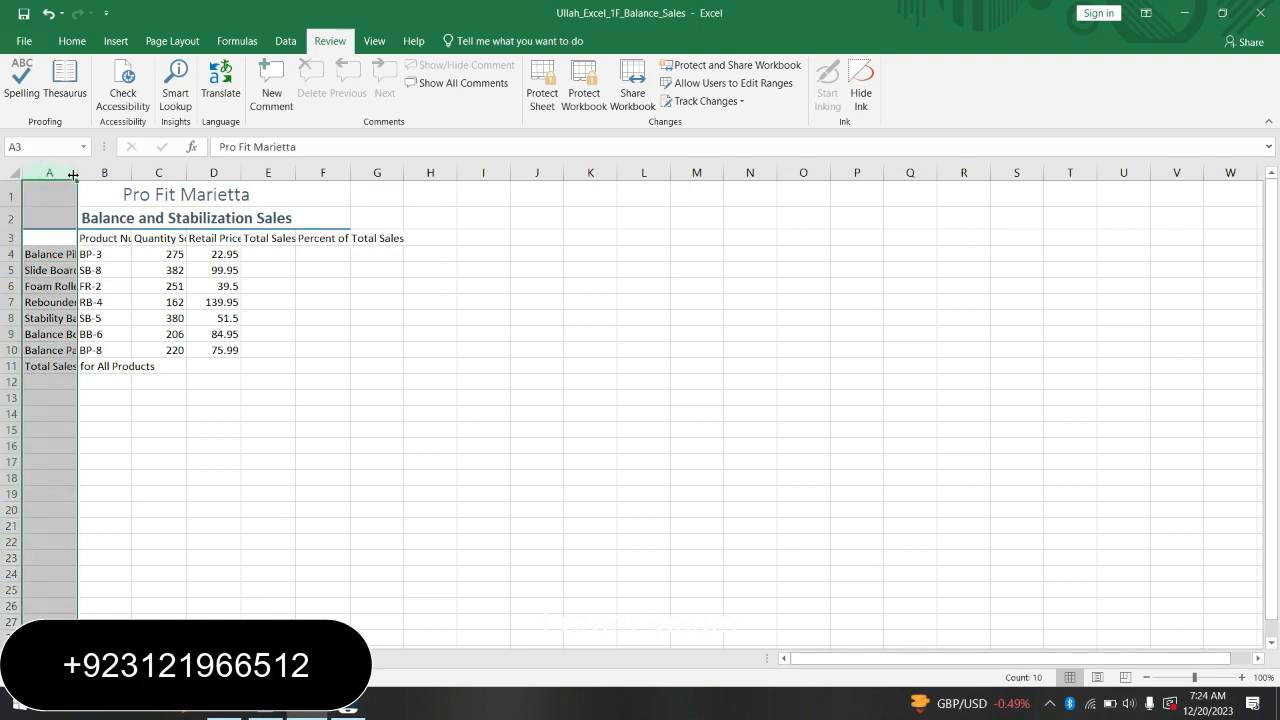
pyautogui.moveTo(73, 175); pyautogui.dragTo(135, 177)
pyautogui.moveTo(137, 176); pyautogui.dragTo(424, 174)
pyautogui.click(170, 177)
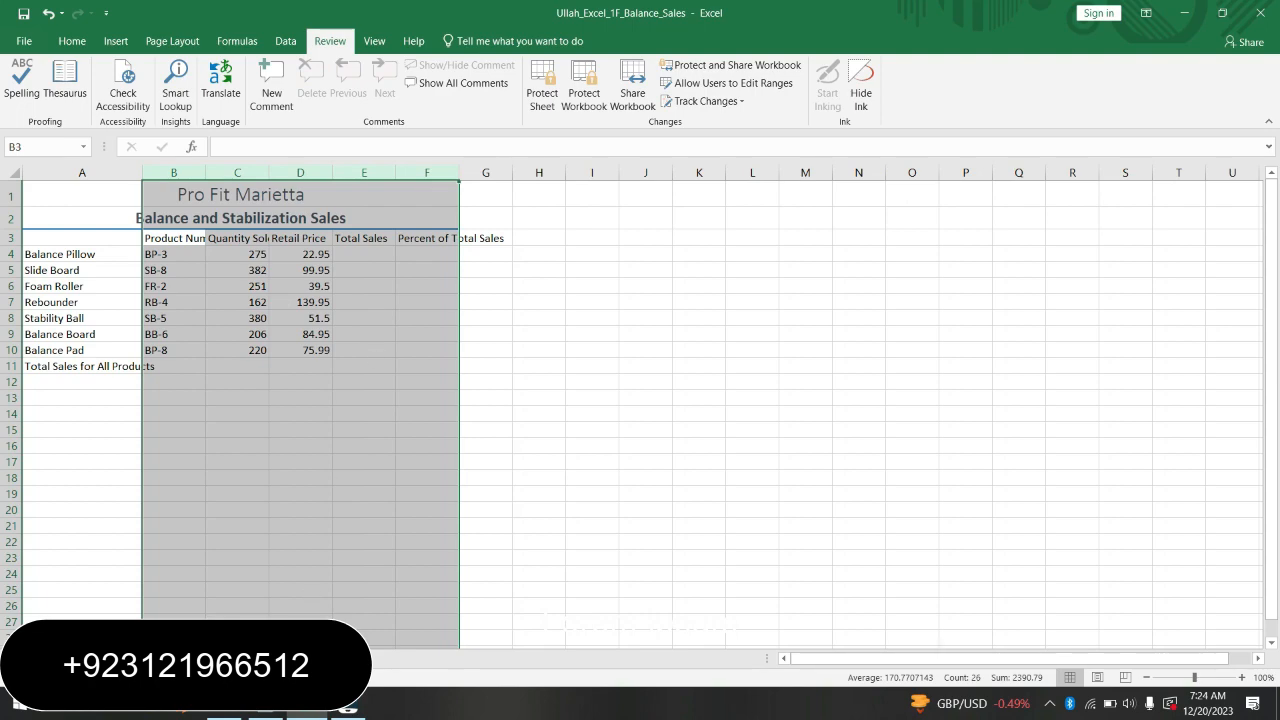
# Step: Switch to WordPad, highlight the whole step 4 instruction in yellow, and return to Excel with cell E4 selected
pyautogui.click(262, 712)
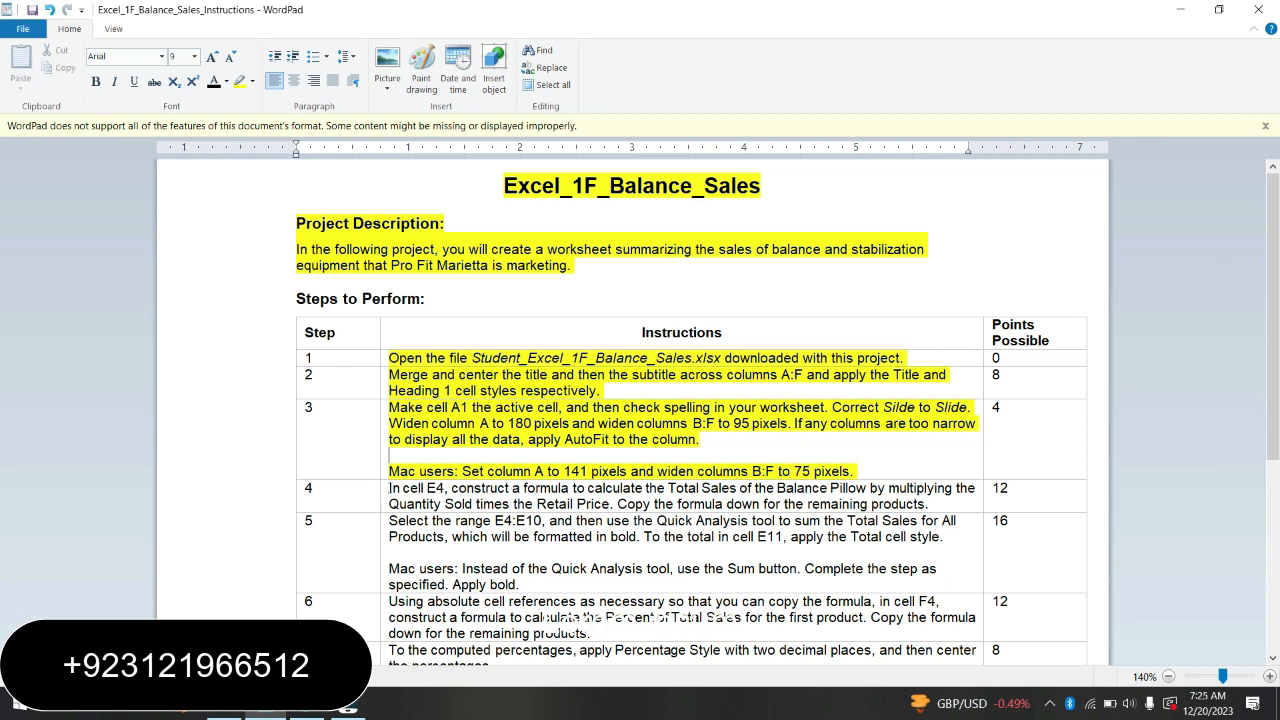
pyautogui.click(383, 497)
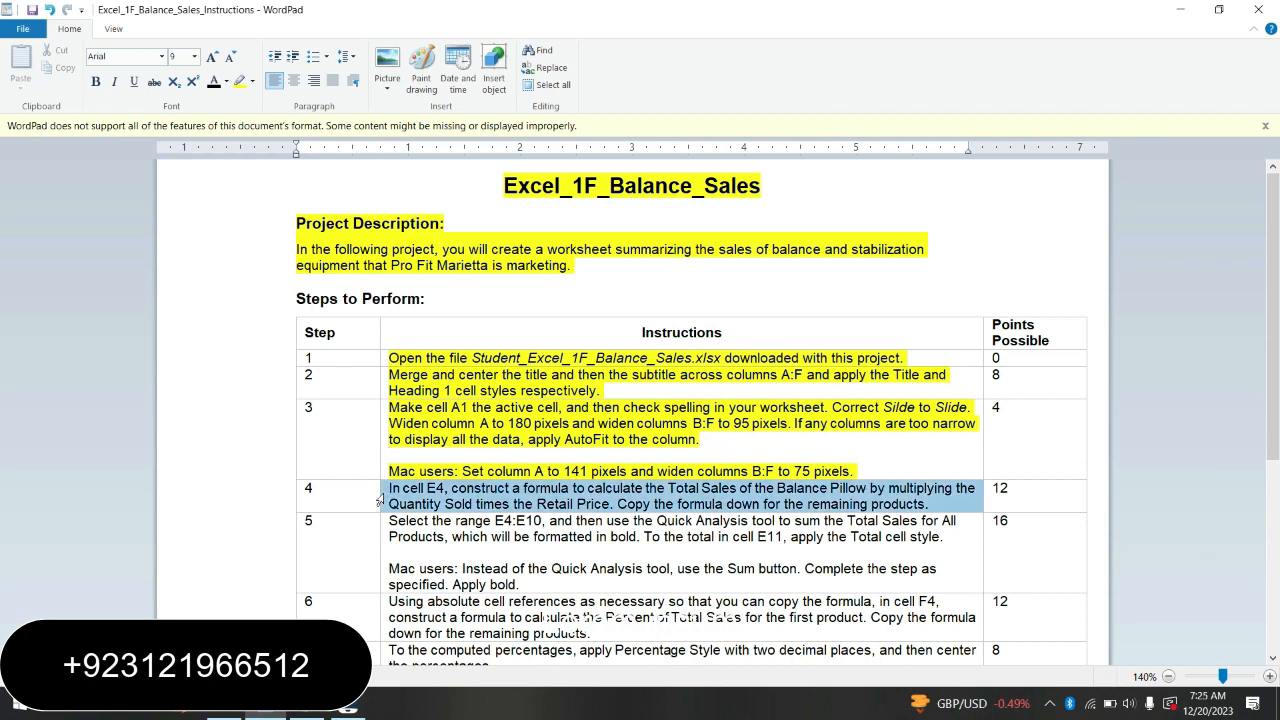
pyautogui.click(238, 82)
pyautogui.click(834, 502)
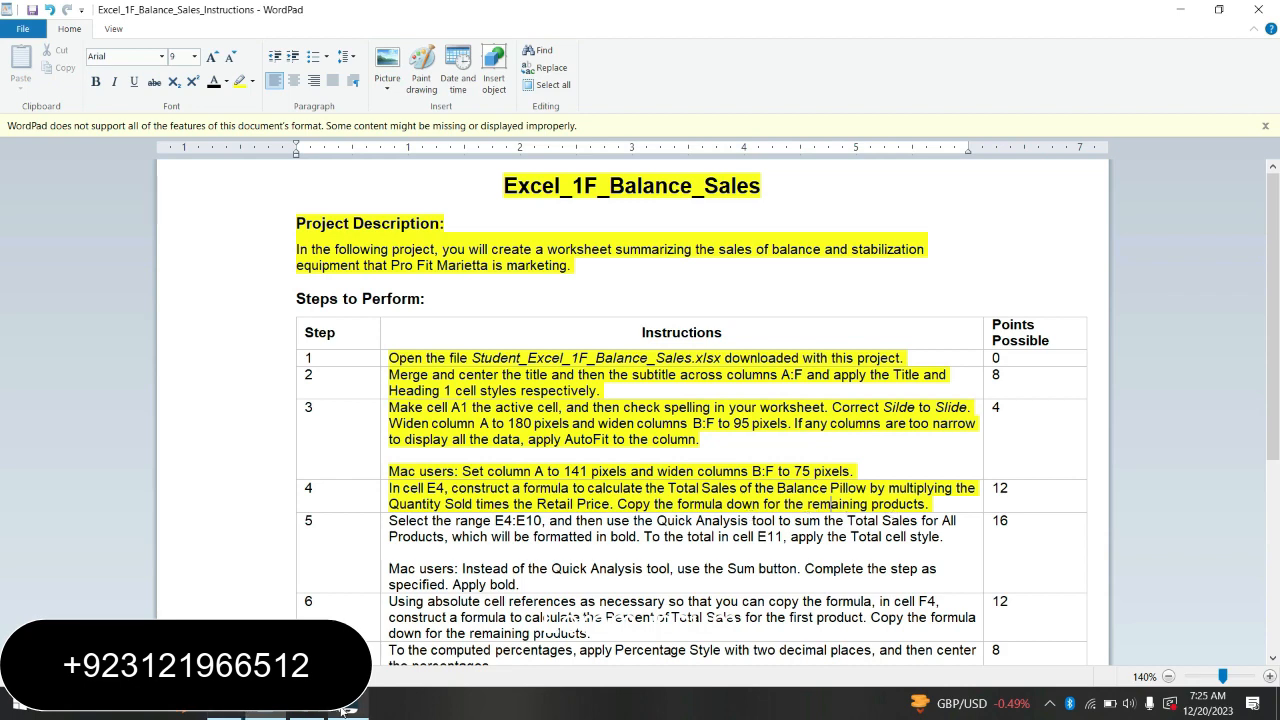
pyautogui.click(307, 712)
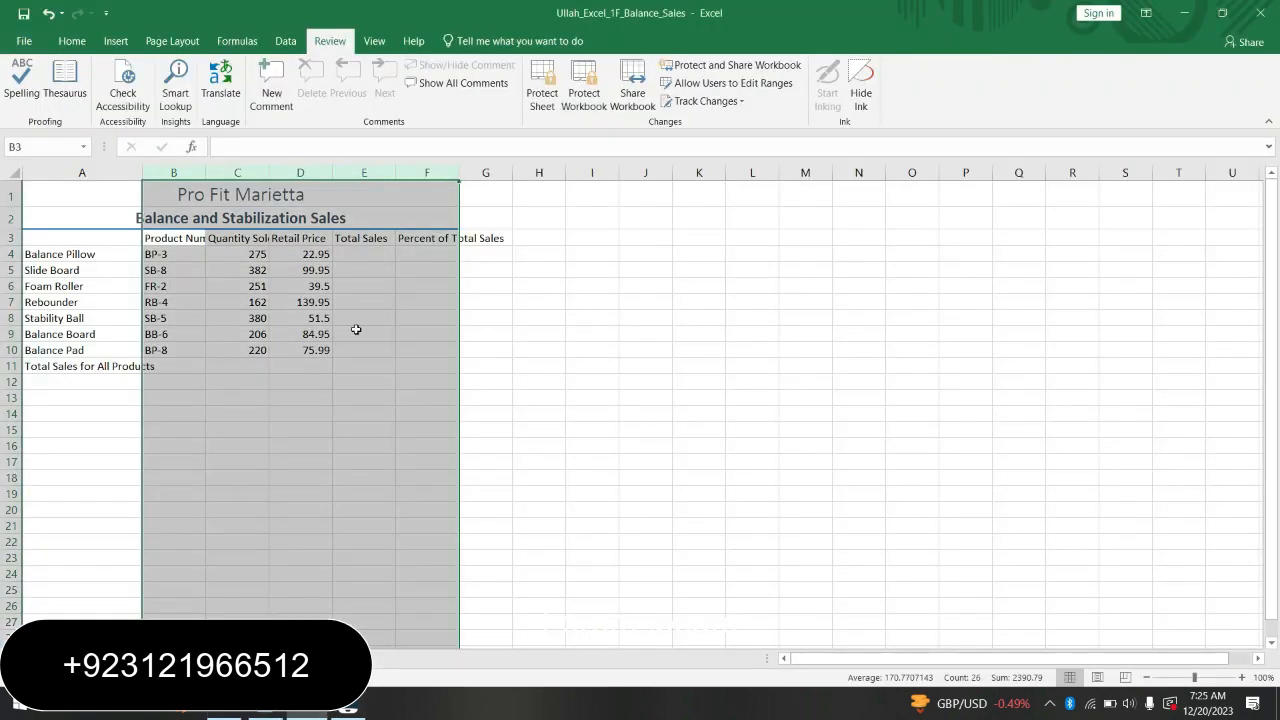
pyautogui.click(359, 254)
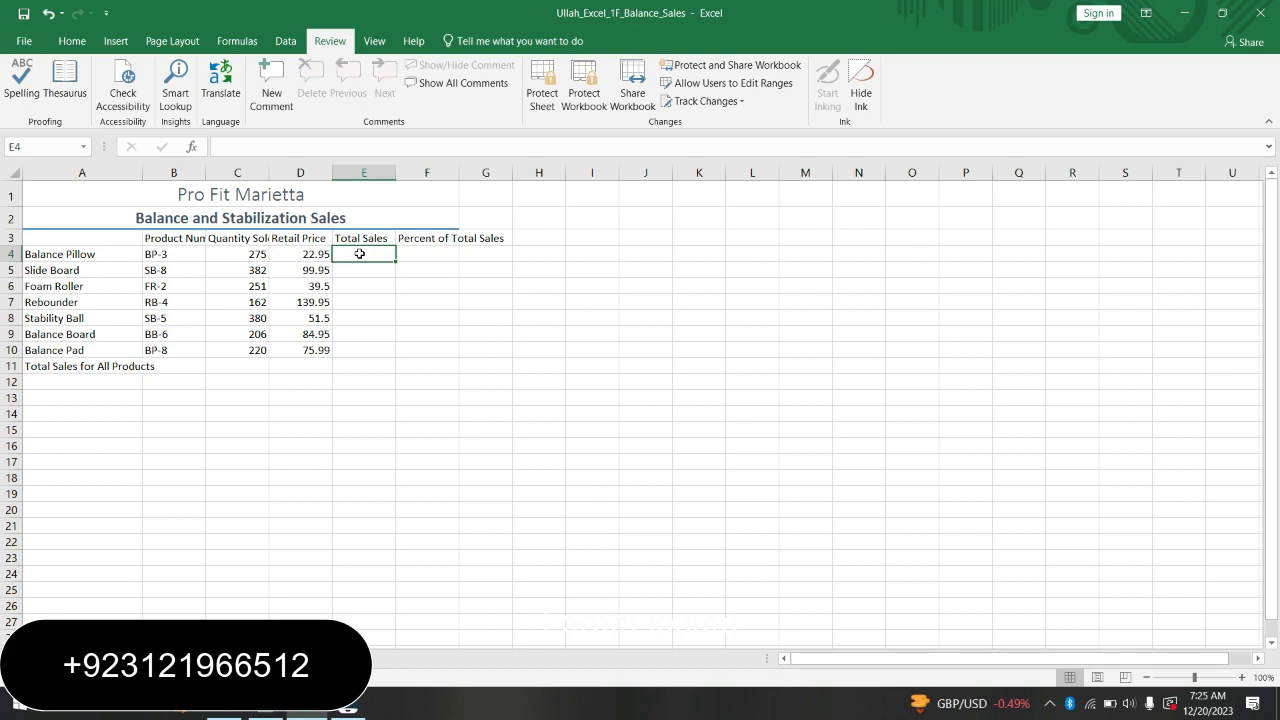
pyautogui.write('C4')
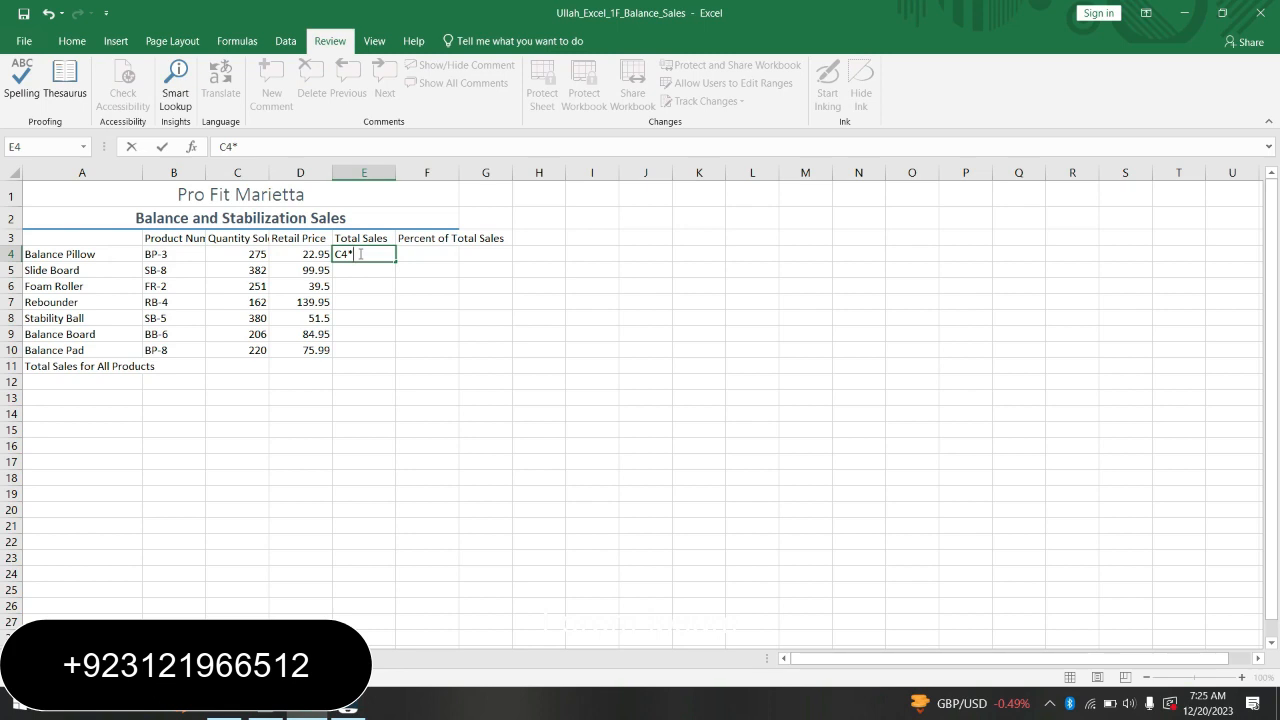
pyautogui.write('*D')
pyautogui.press('BackSpace')
pyautogui.press('BackSpace')
pyautogui.press('BackSpace')
pyautogui.press('BackSpace')
# Step: Enter the formula =C4*D4 in cell E4 and fill it down through E10
pyautogui.write('=C4')
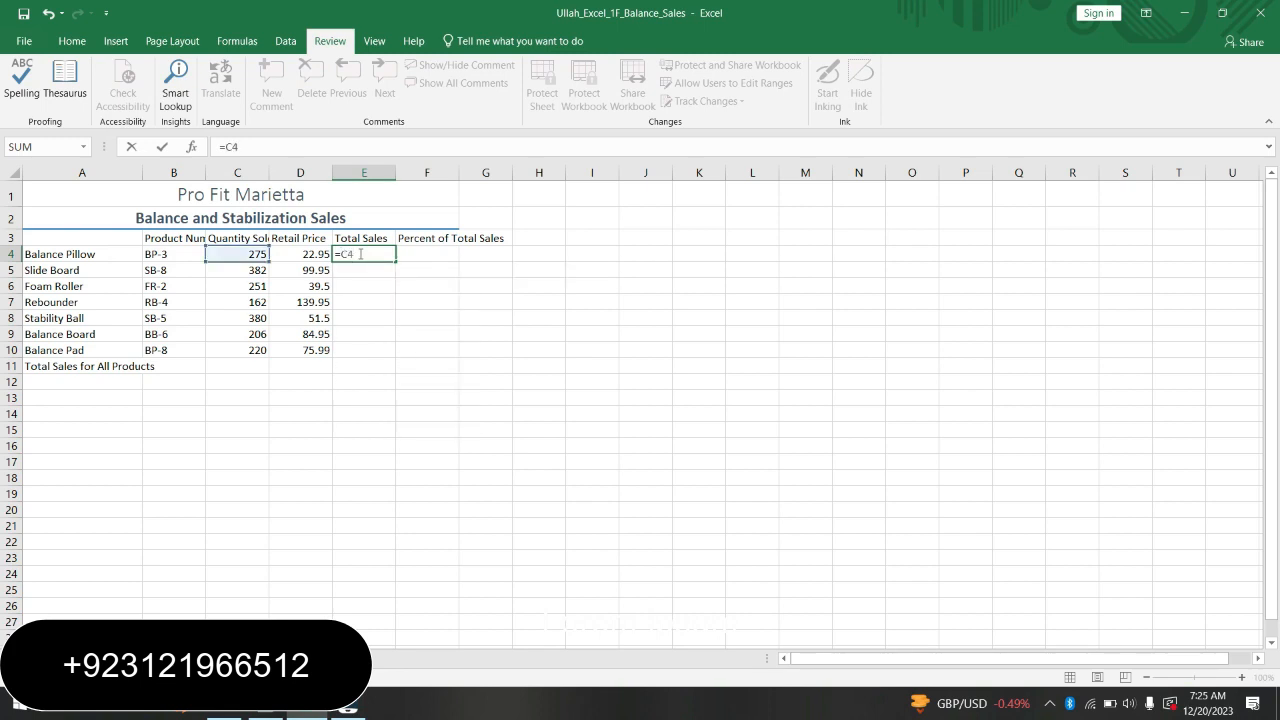
pyautogui.write('*D')
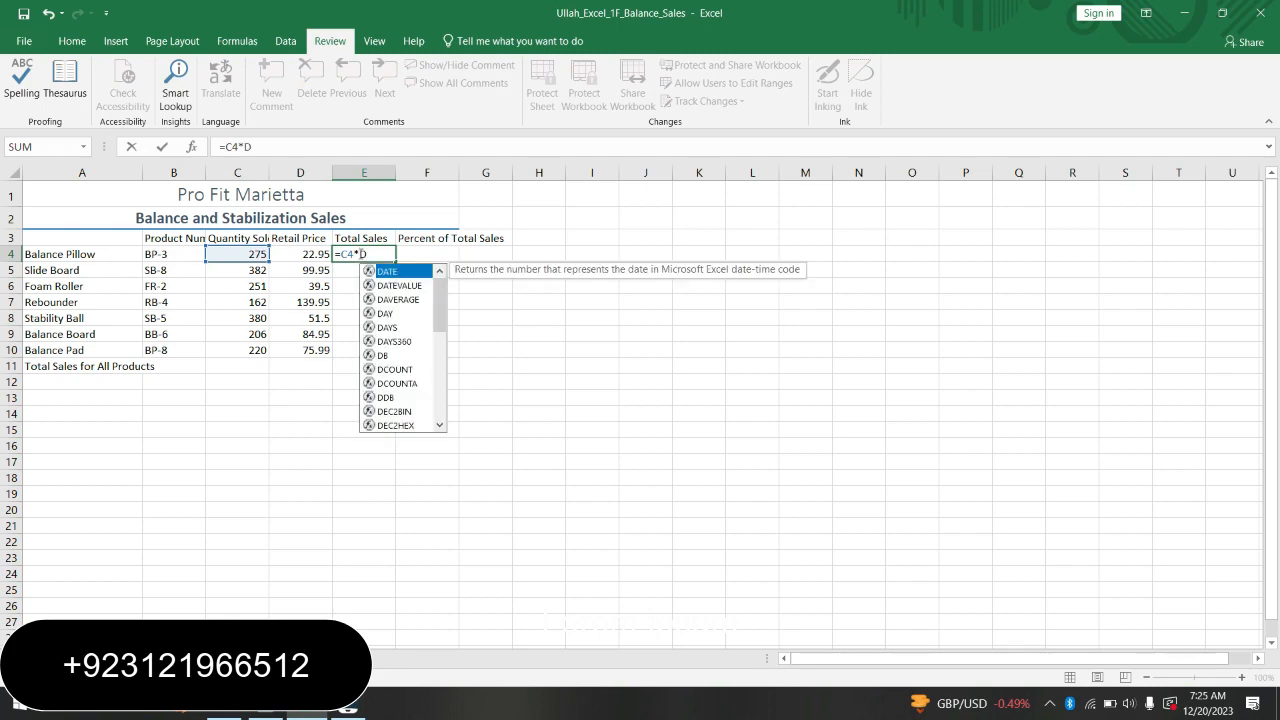
pyautogui.write('4')
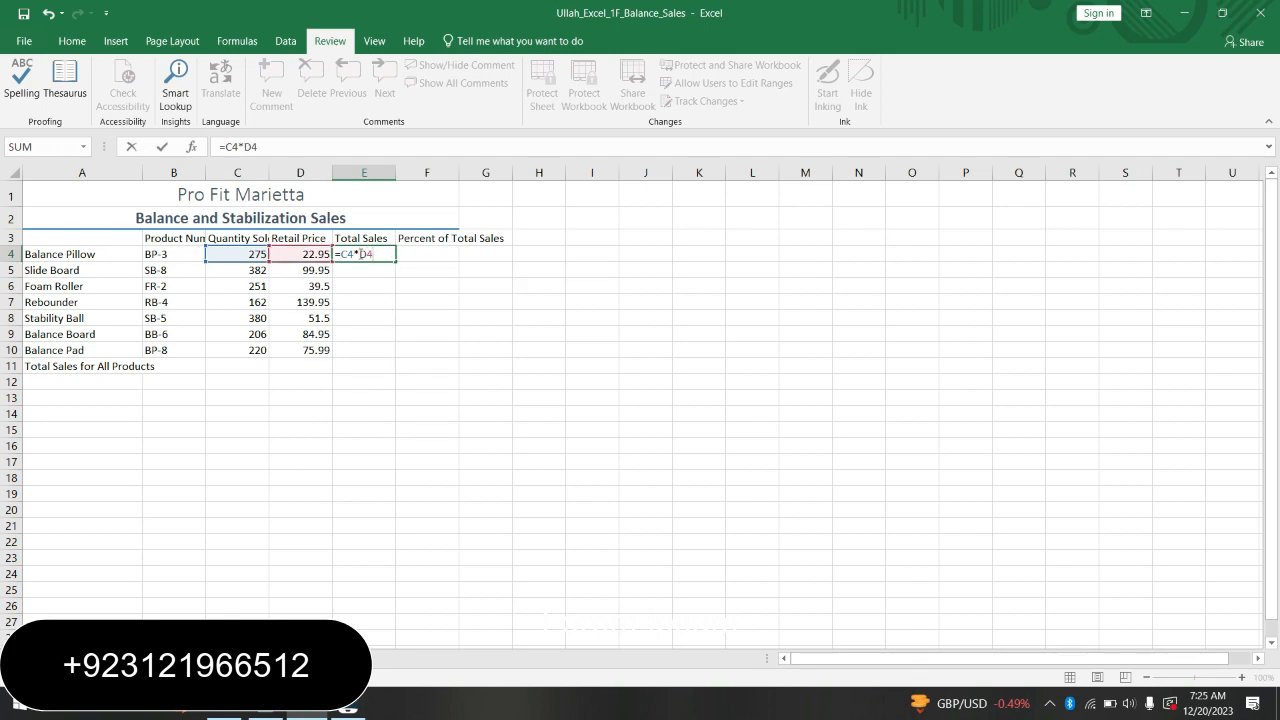
pyautogui.press('Return')
pyautogui.click(370, 254)
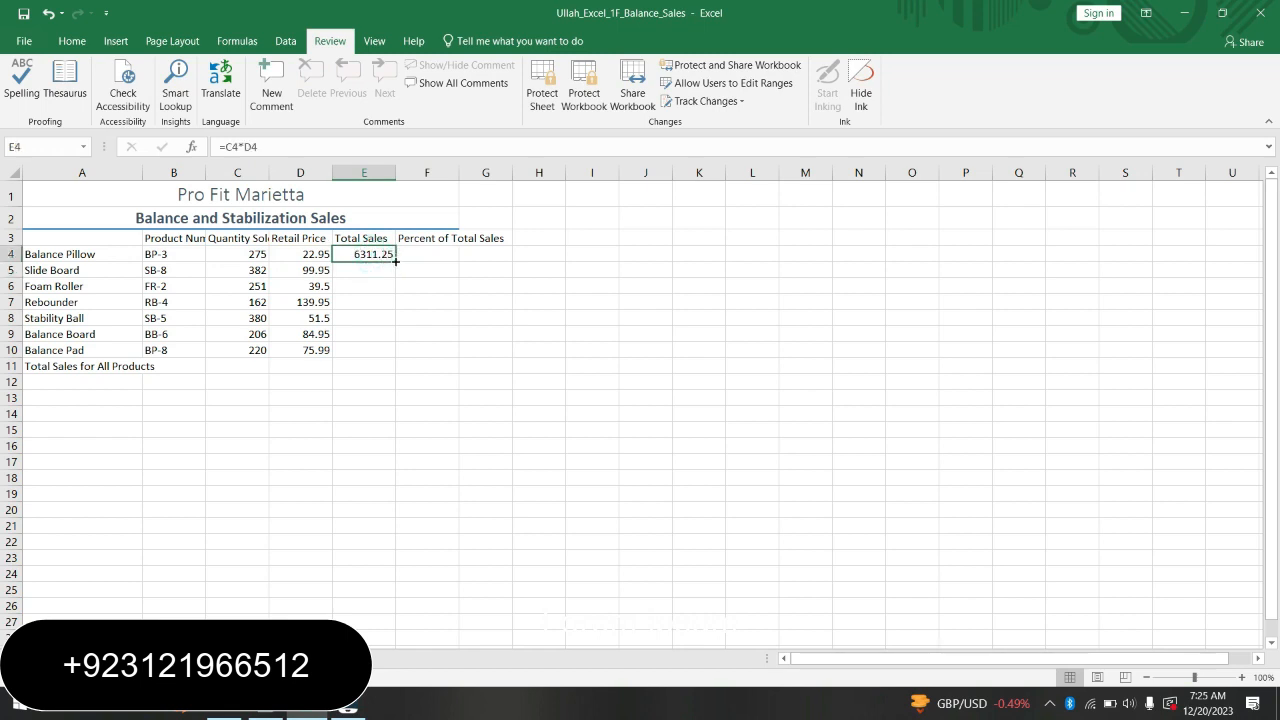
pyautogui.moveTo(395, 260); pyautogui.dragTo(395, 358)
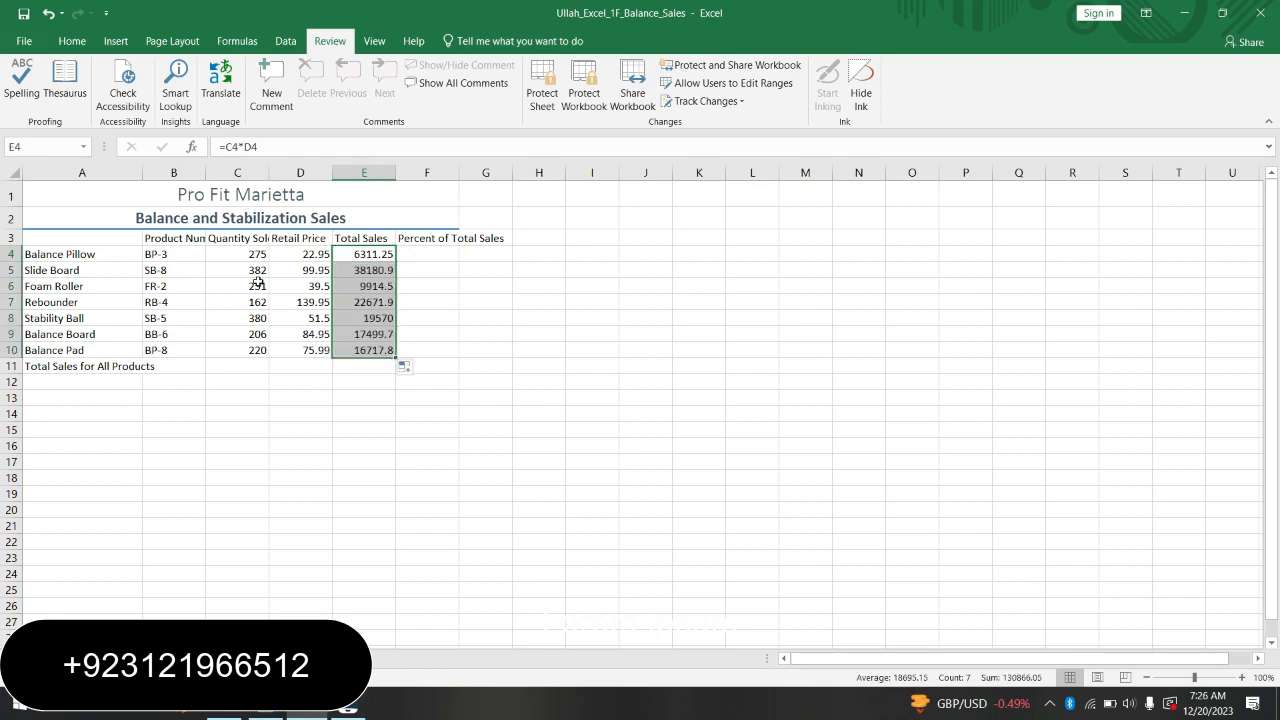
# Step: Switch to WordPad, highlight the whole step 5 instruction in yellow, and return to the Excel workbook
pyautogui.click(265, 706)
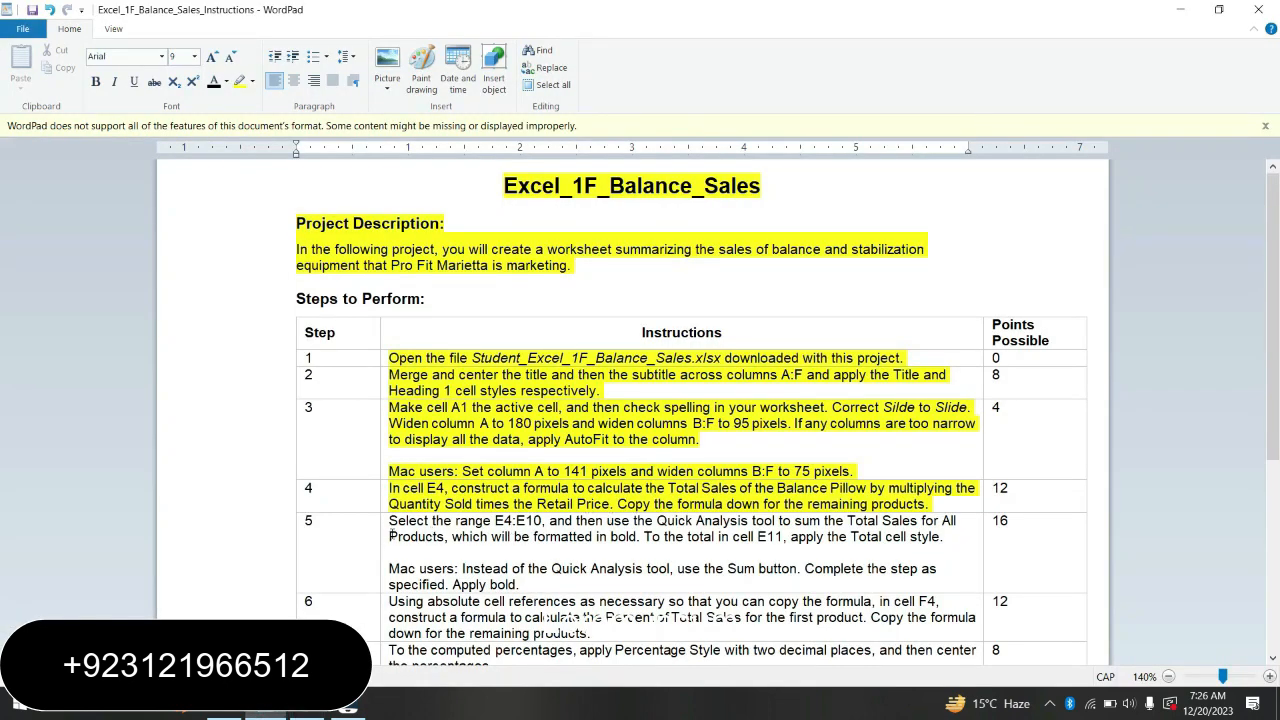
pyautogui.click(383, 533)
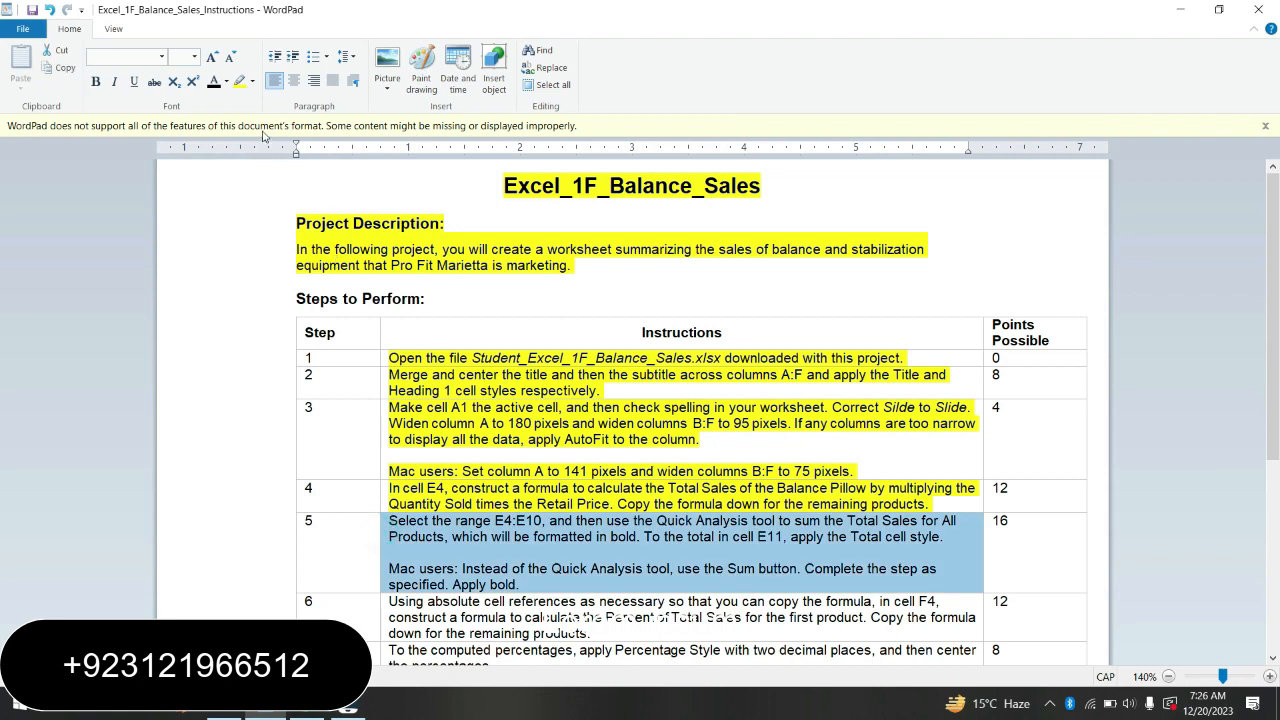
pyautogui.click(240, 83)
pyautogui.click(652, 556)
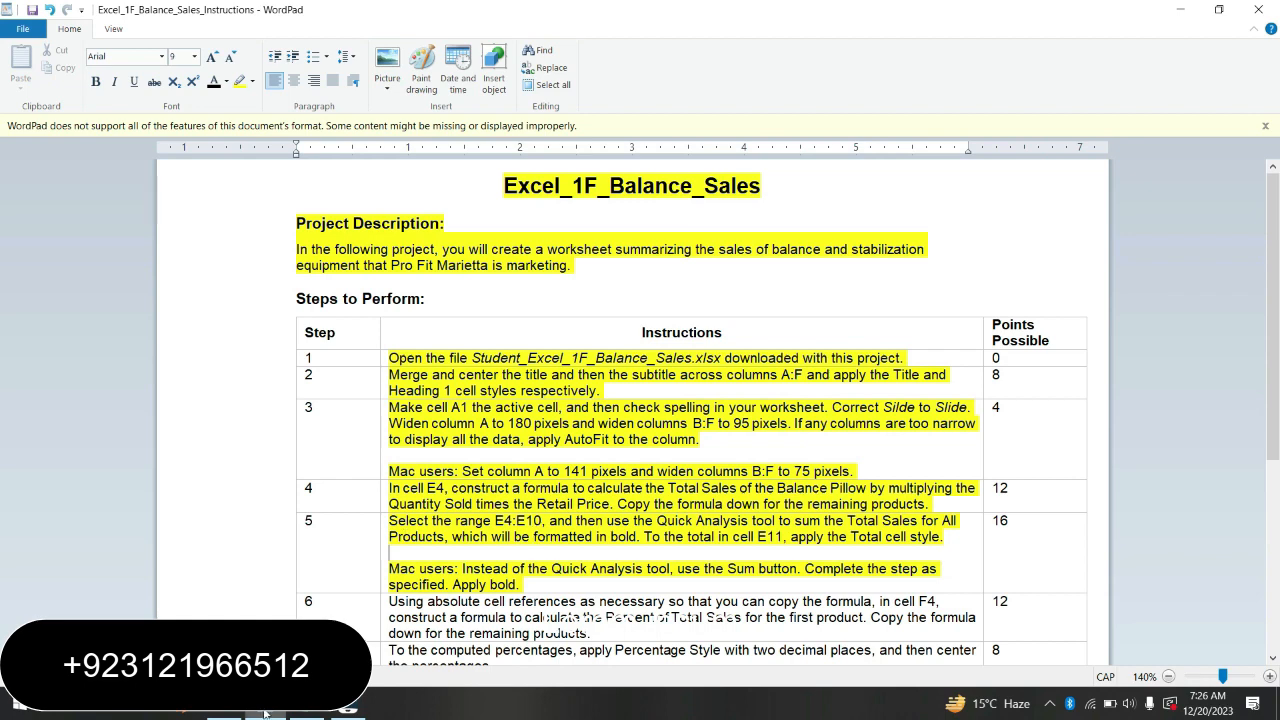
pyautogui.click(307, 712)
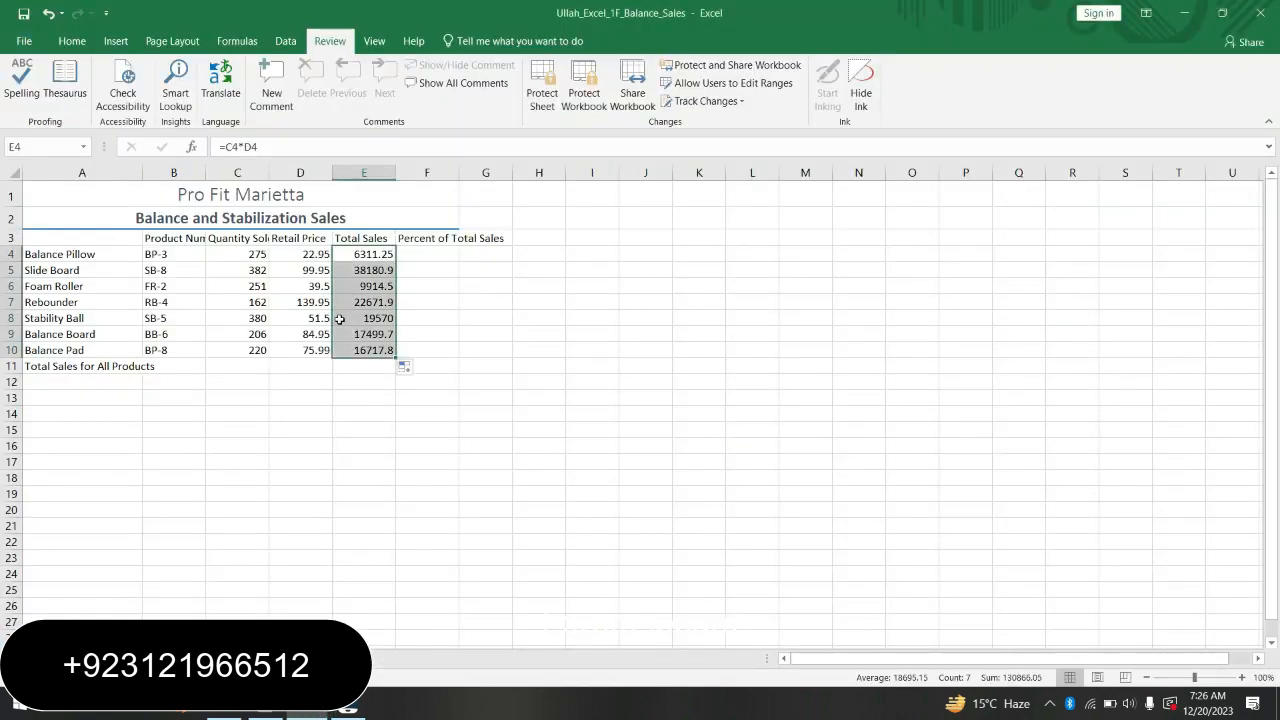
# Step: Sum the range E4:E10 into cell E11 with the Quick Analysis tool's Sum total
pyautogui.click(371, 253)
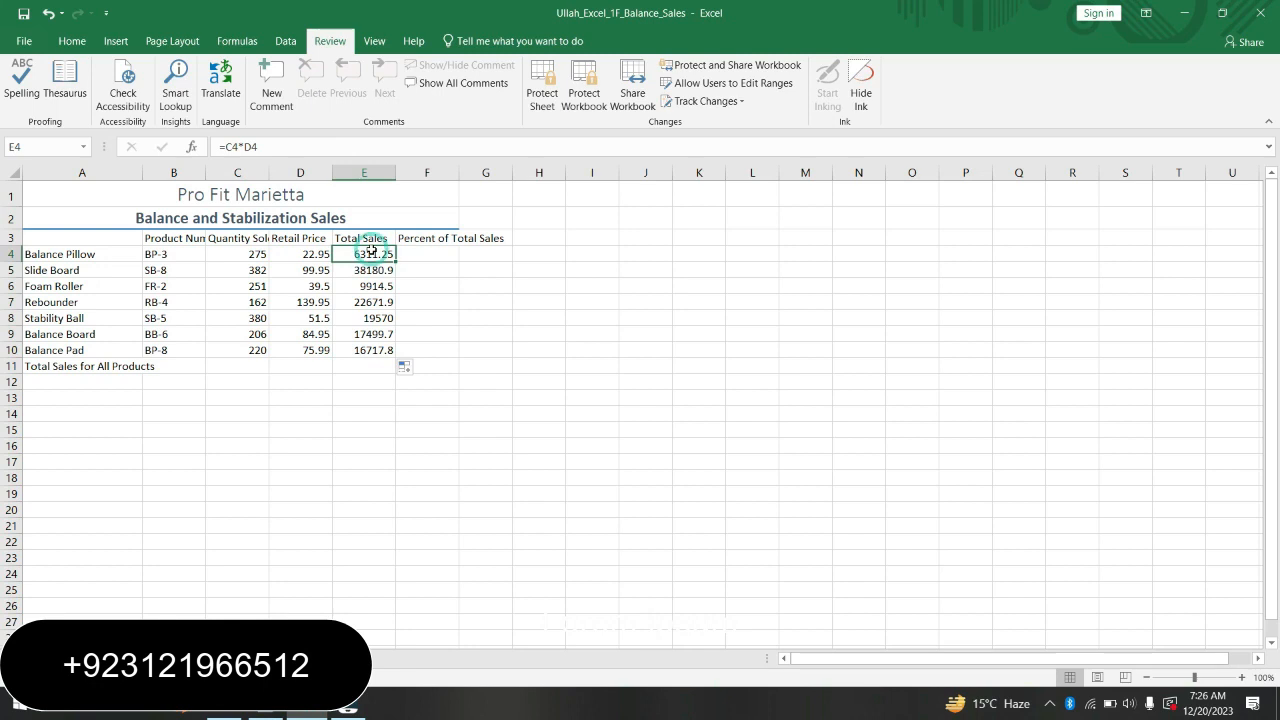
pyautogui.moveTo(371, 253); pyautogui.dragTo(372, 351)
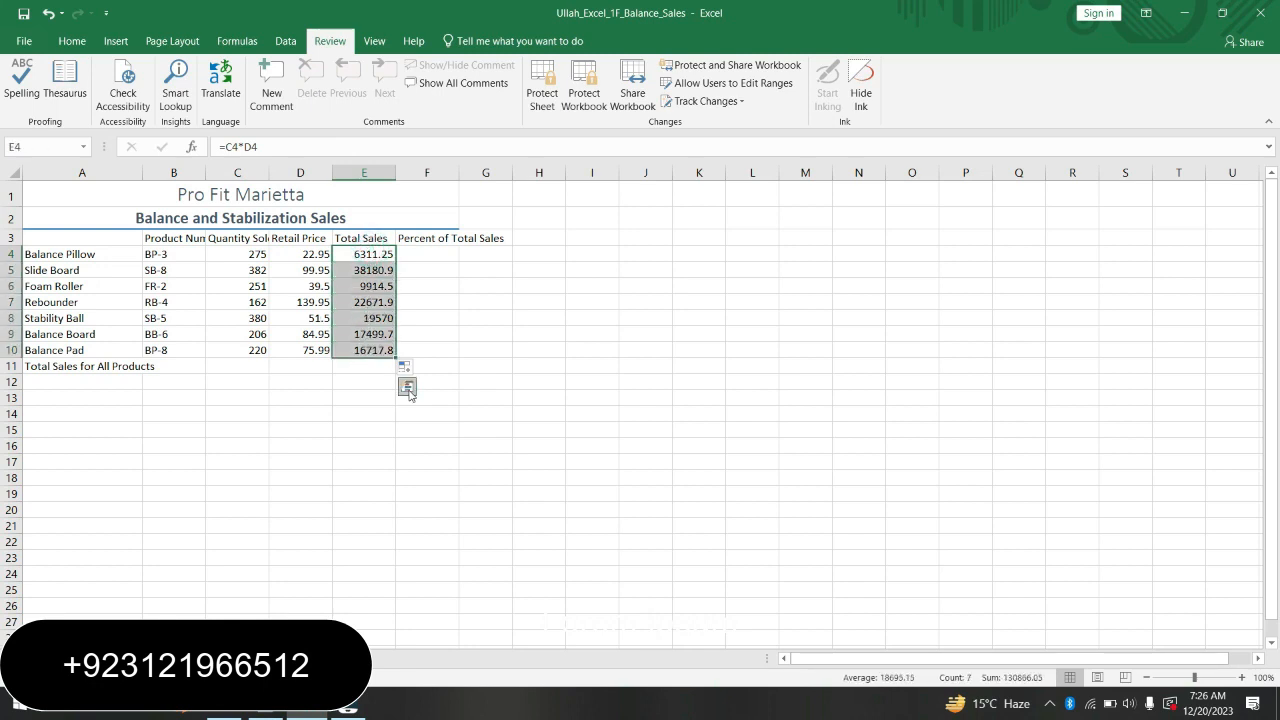
pyautogui.click(406, 387)
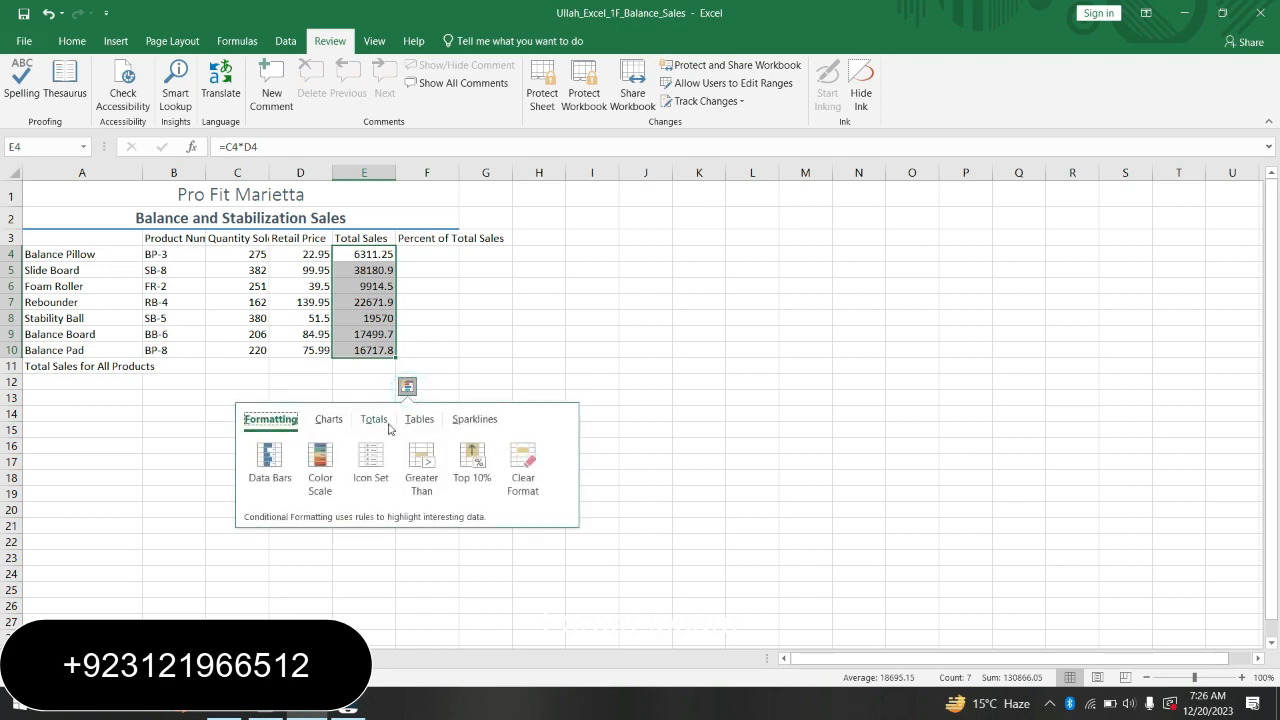
pyautogui.click(374, 420)
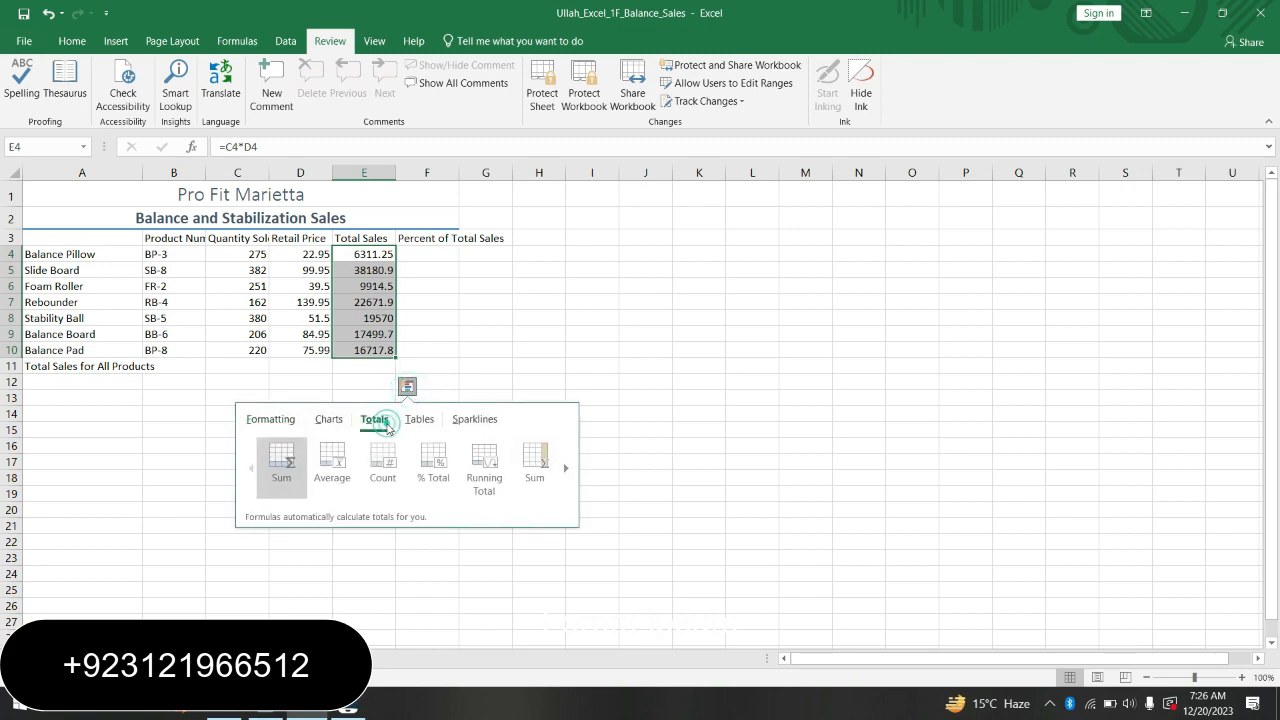
pyautogui.click(280, 462)
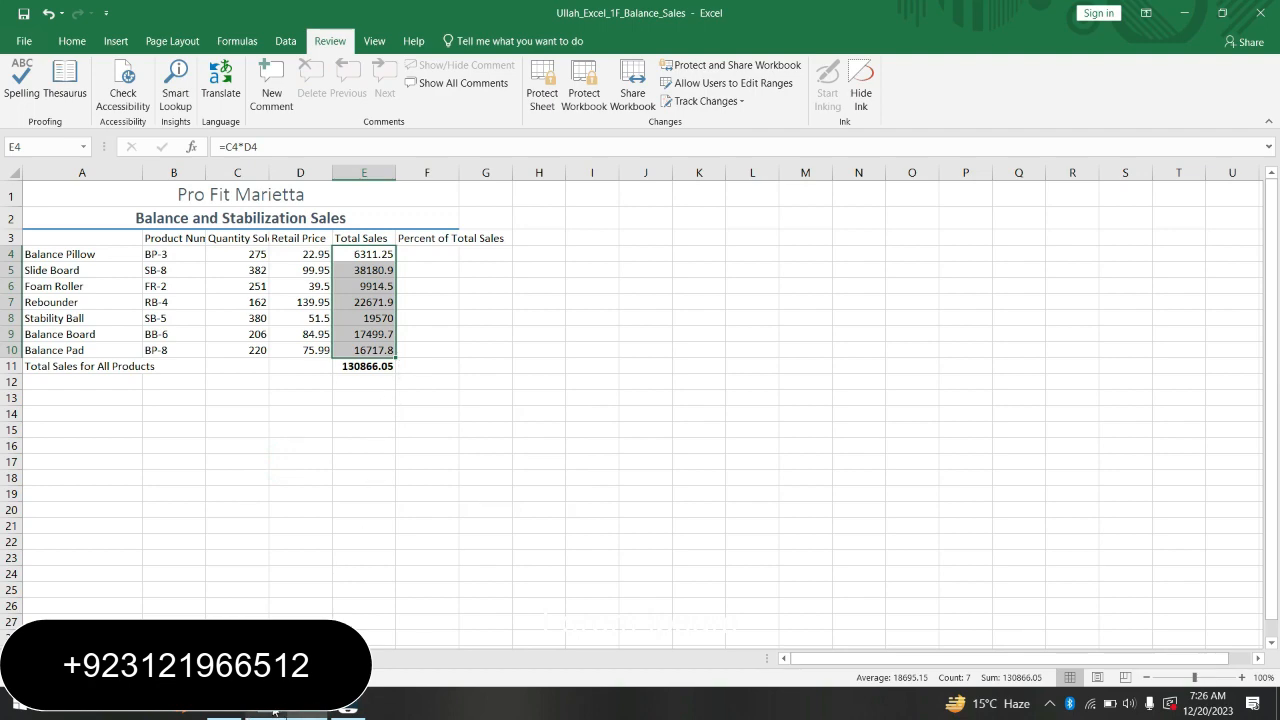
# Step: Check the step 5 instruction in WordPad, return to Excel, and apply the Total cell style to cell E11
pyautogui.click(304, 710)
pyautogui.click(494, 560)
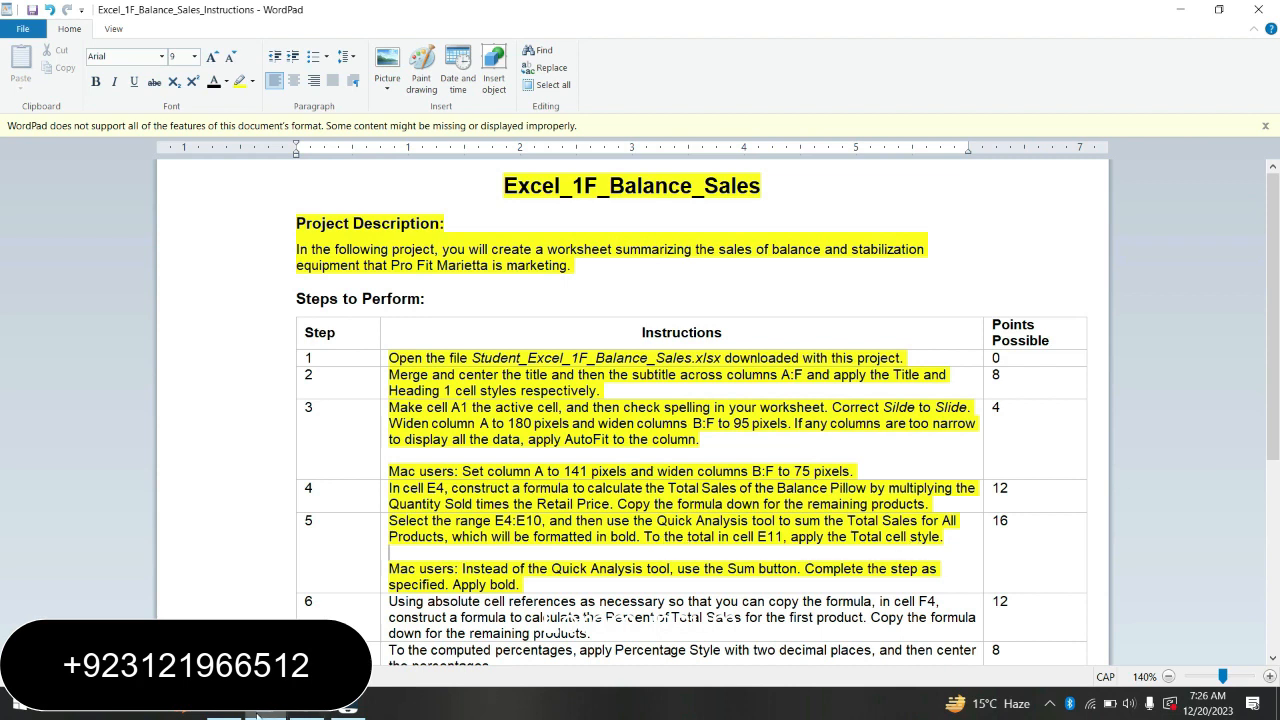
pyautogui.click(293, 713)
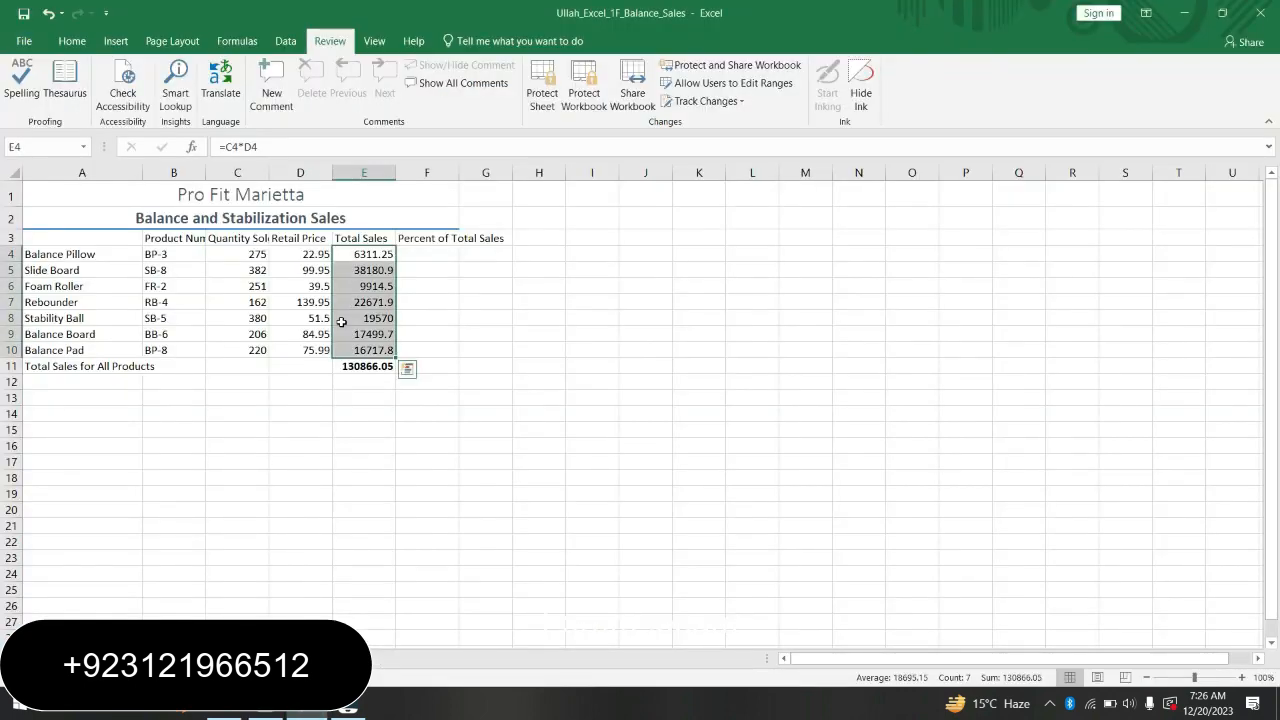
pyautogui.click(362, 368)
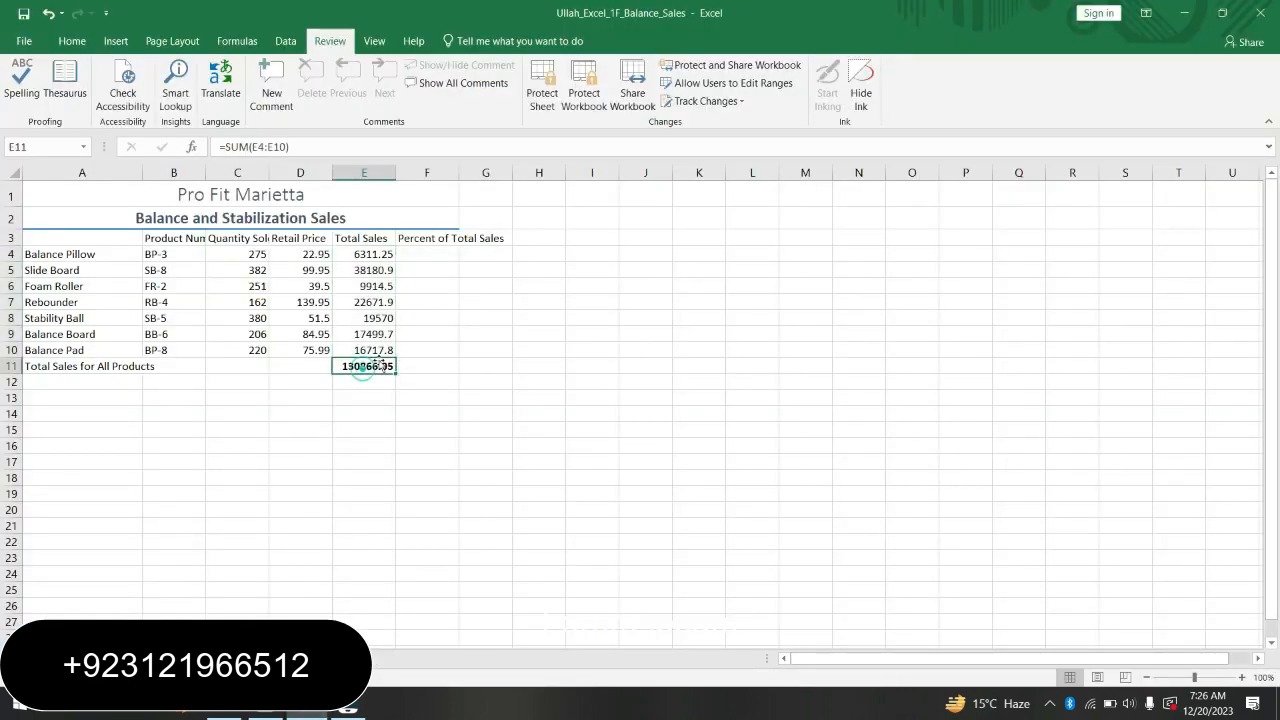
pyautogui.click(71, 40)
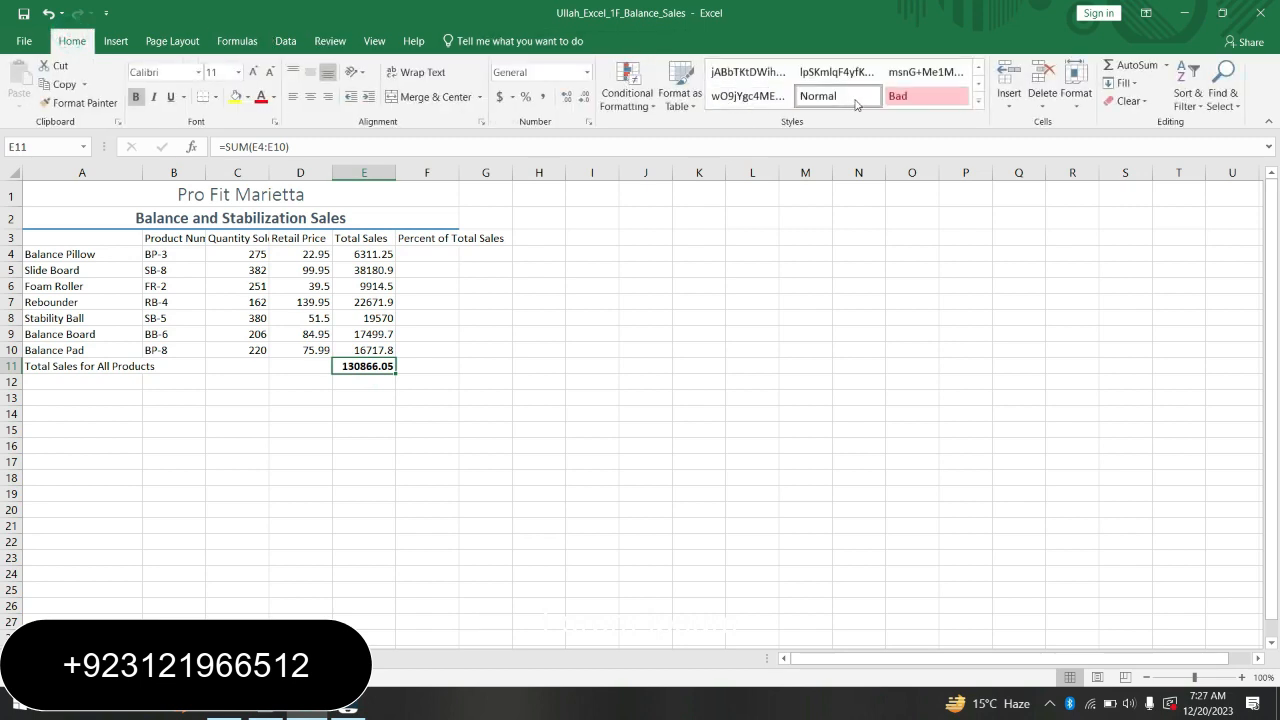
pyautogui.click(978, 101)
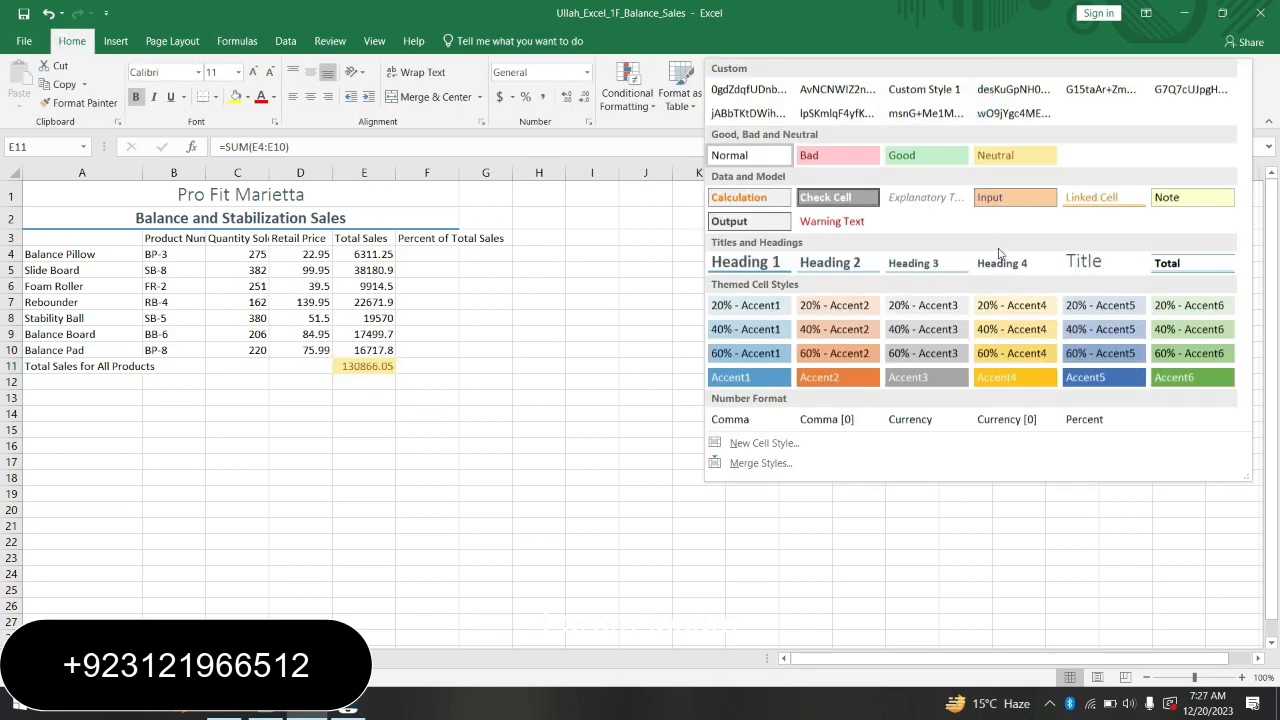
pyautogui.click(1170, 262)
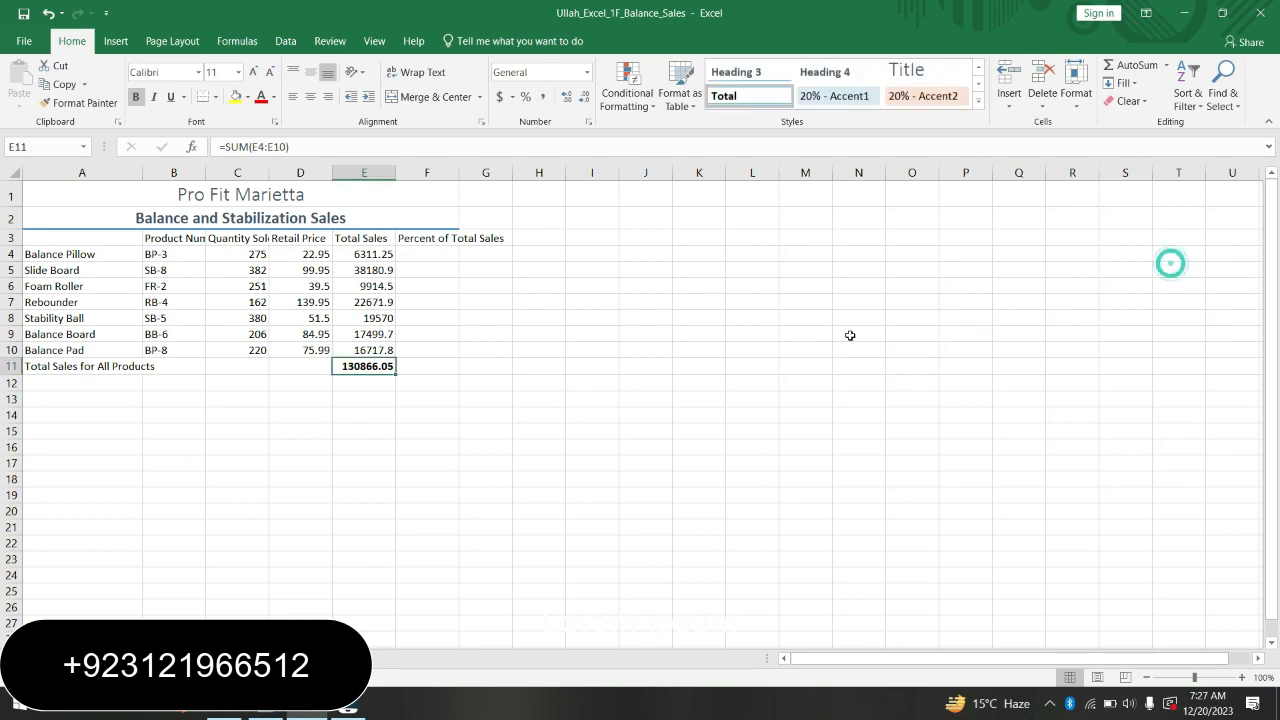
# Step: Switch to WordPad, highlight the whole step 6 instruction in yellow, and return to the Excel workbook
pyautogui.click(265, 712)
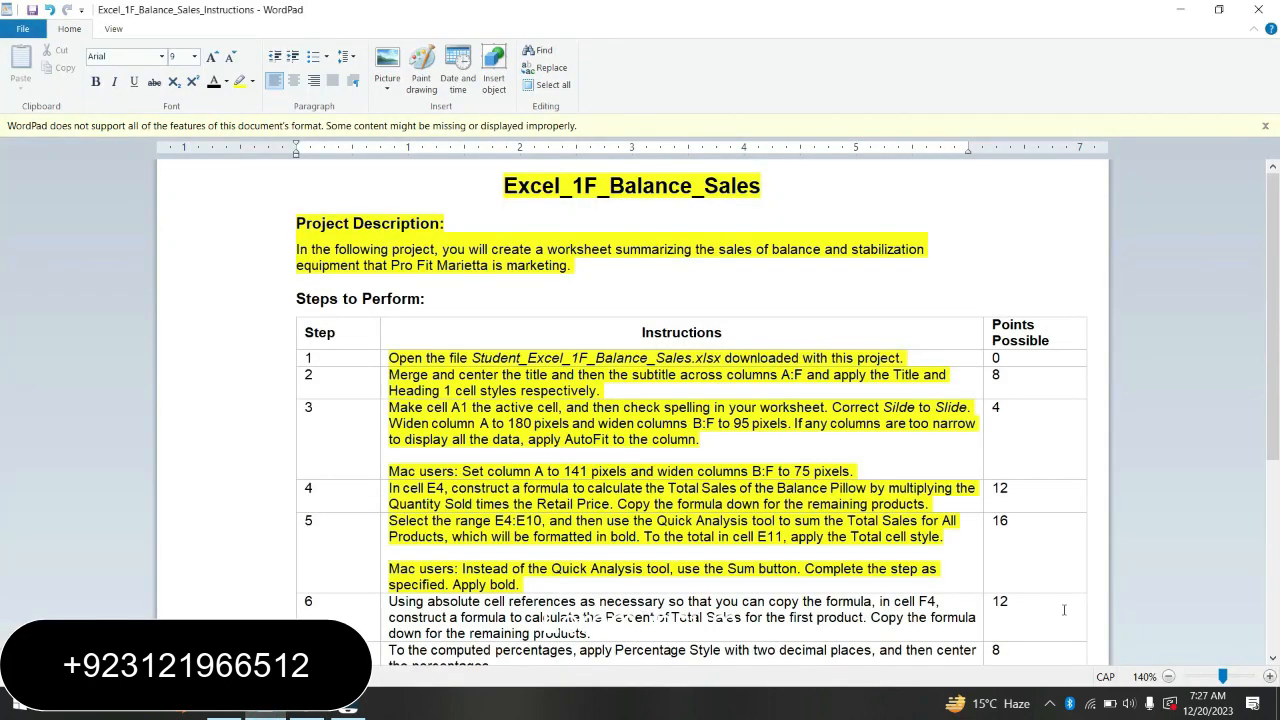
pyautogui.click(1272, 658)
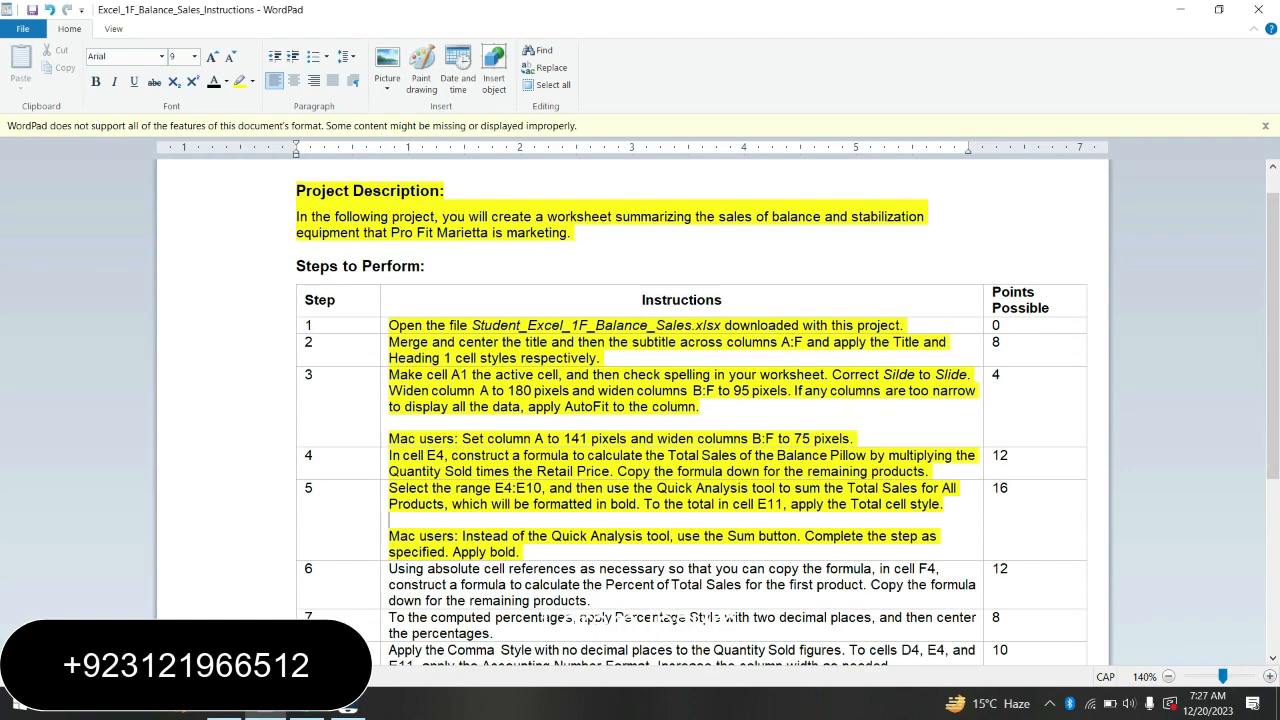
pyautogui.click(380, 585)
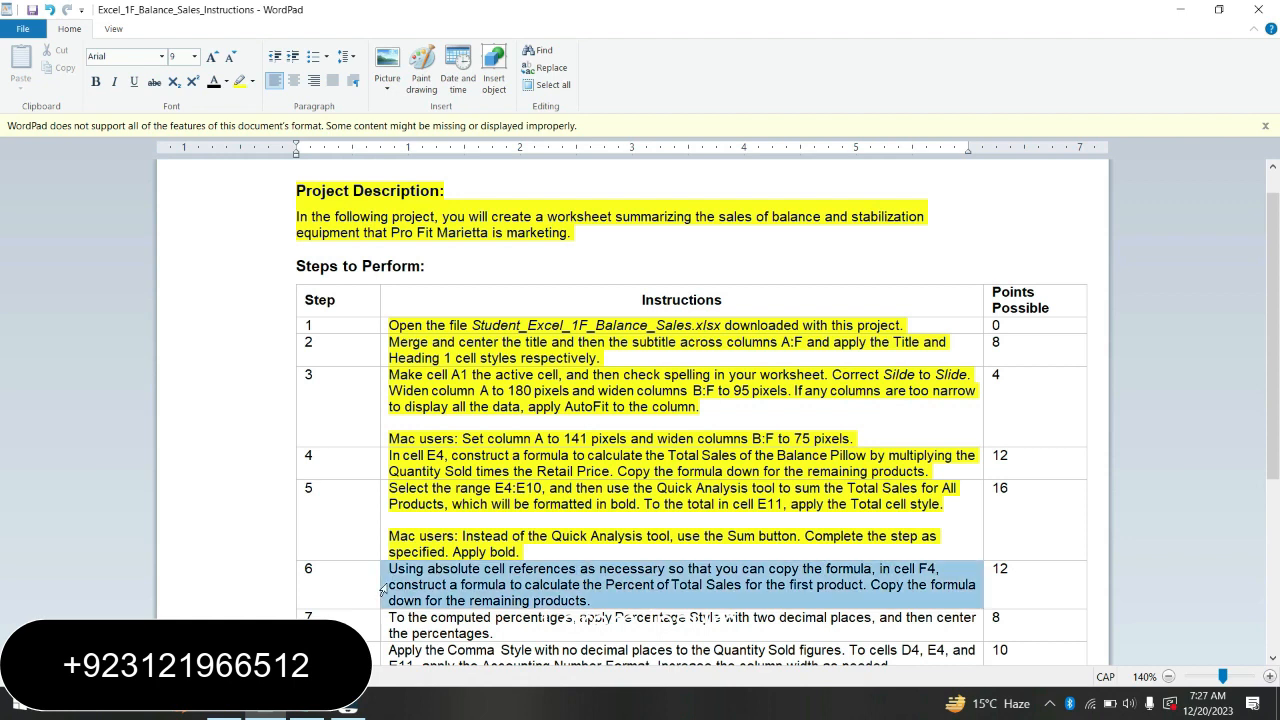
pyautogui.click(237, 86)
pyautogui.doubleClick(1012, 593)
pyautogui.click(995, 590)
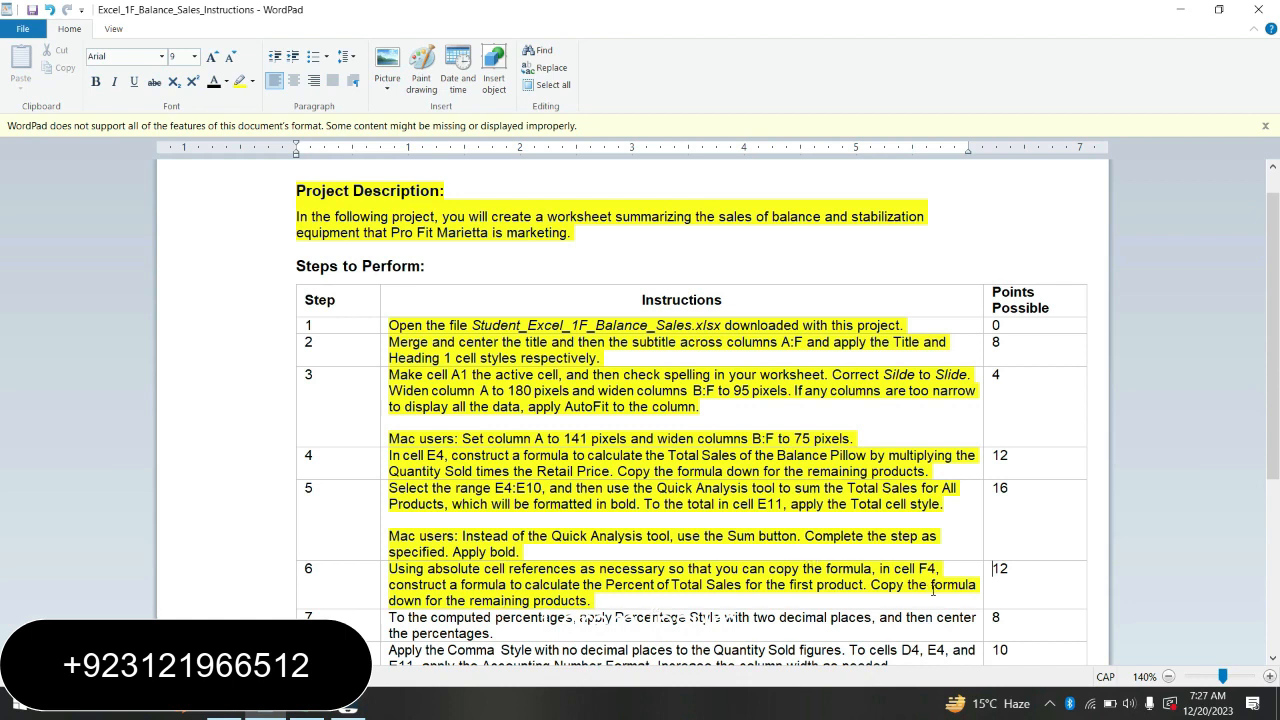
pyautogui.click(305, 712)
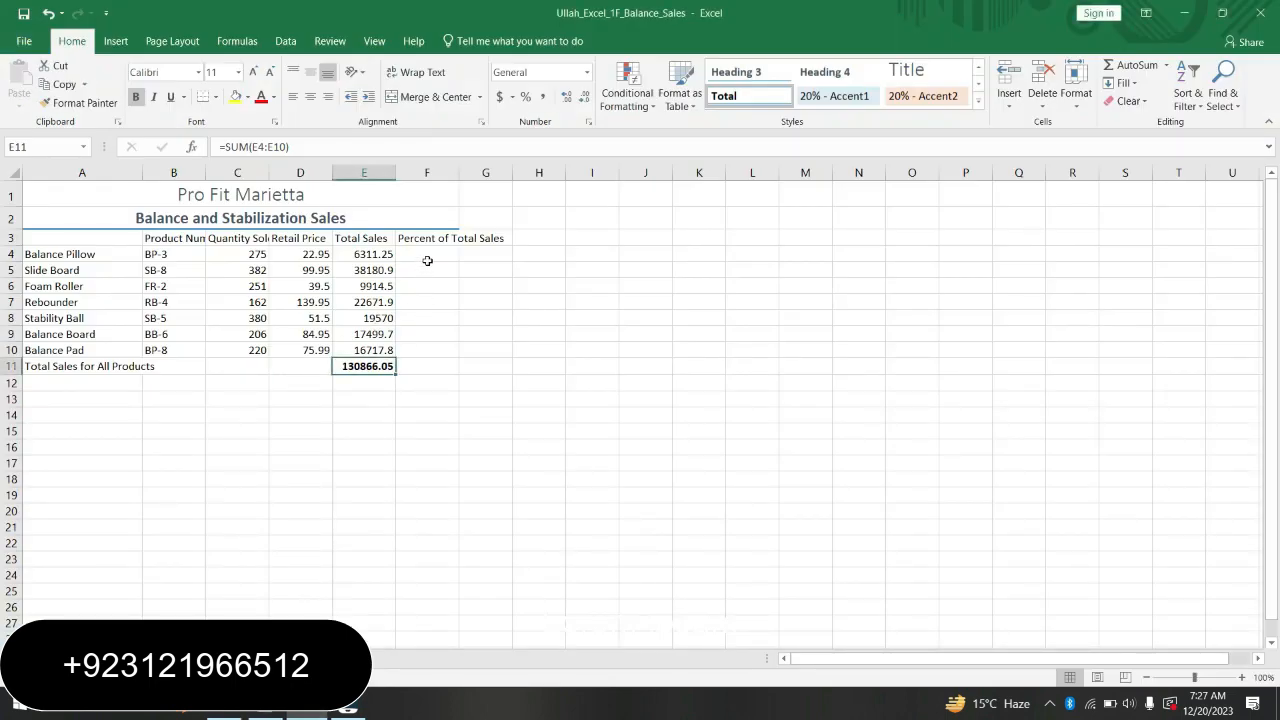
# Step: Enter the formula =E4/$E$11 in cell F4 for the Balance Pillow's percent of total sales and reselect the cell
pyautogui.click(434, 253)
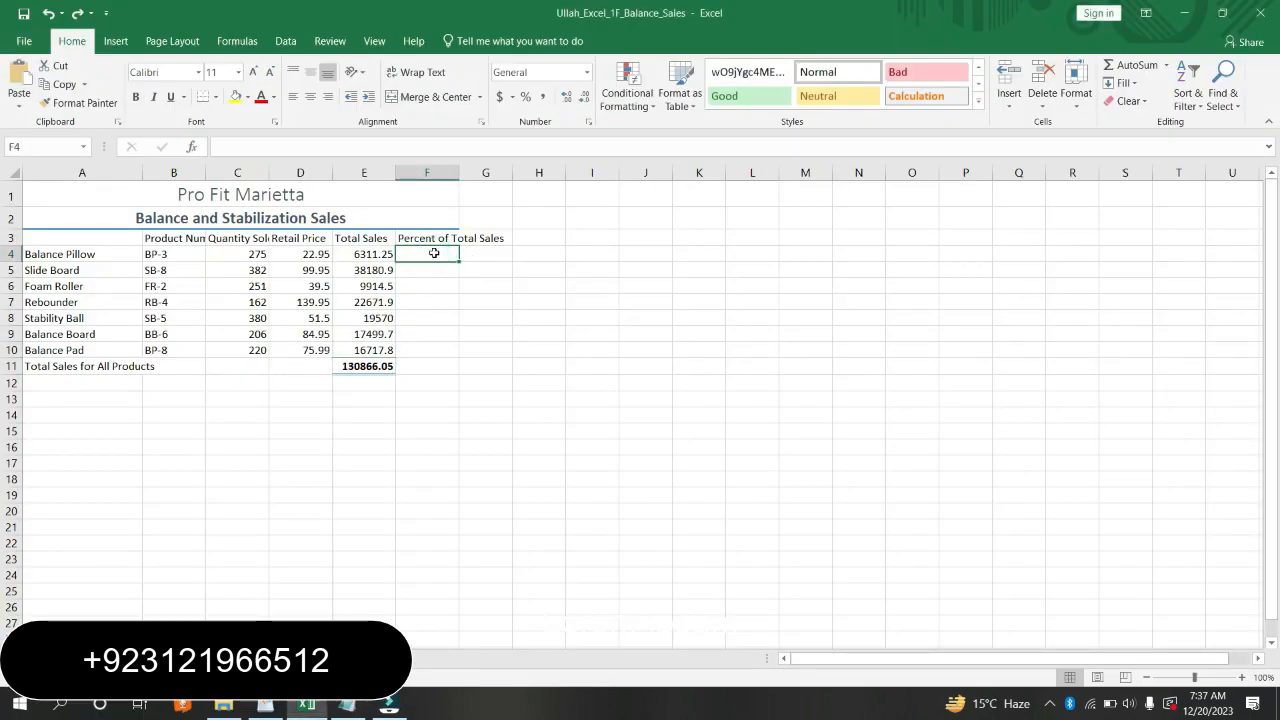
pyautogui.write('=')
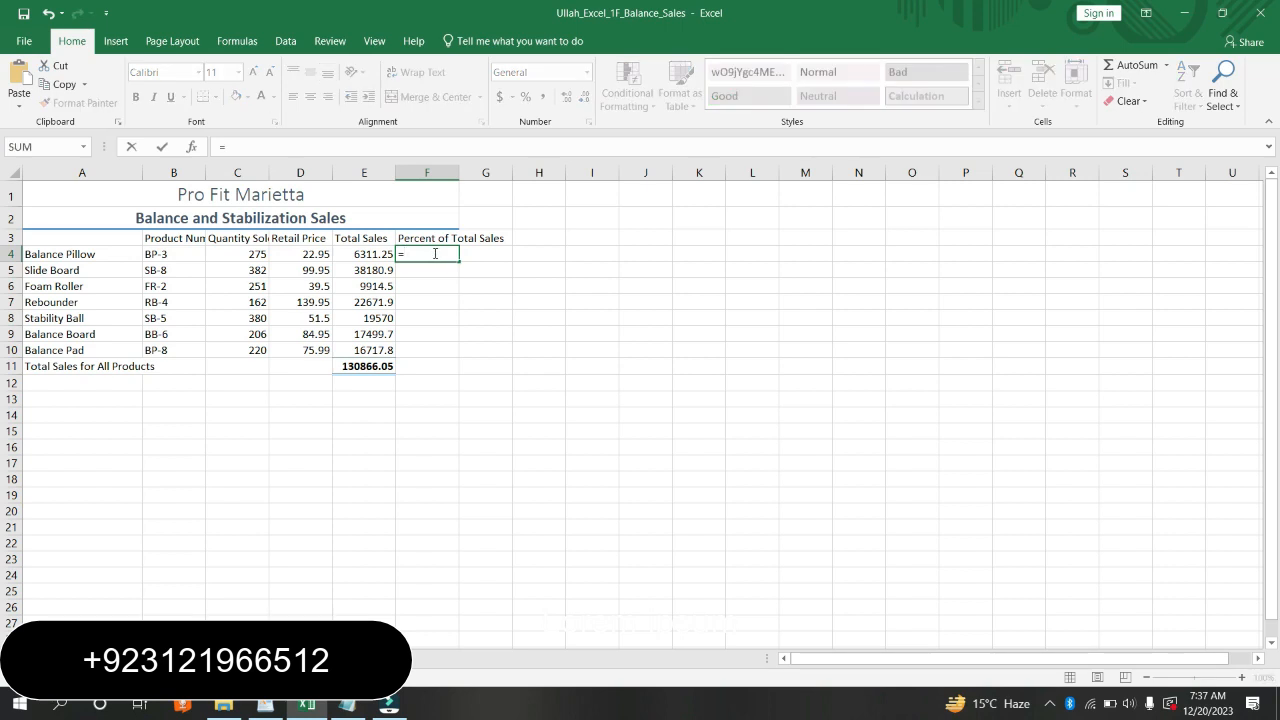
pyautogui.write('E4/')
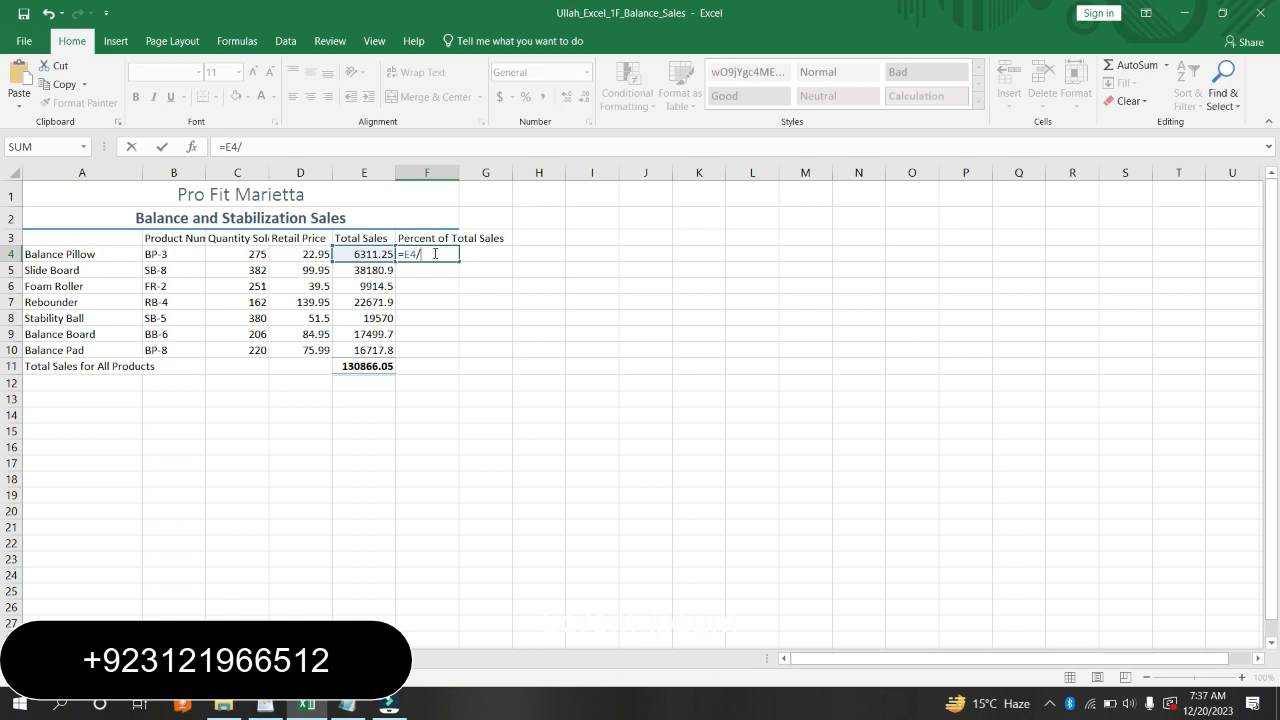
pyautogui.write('$E$11')
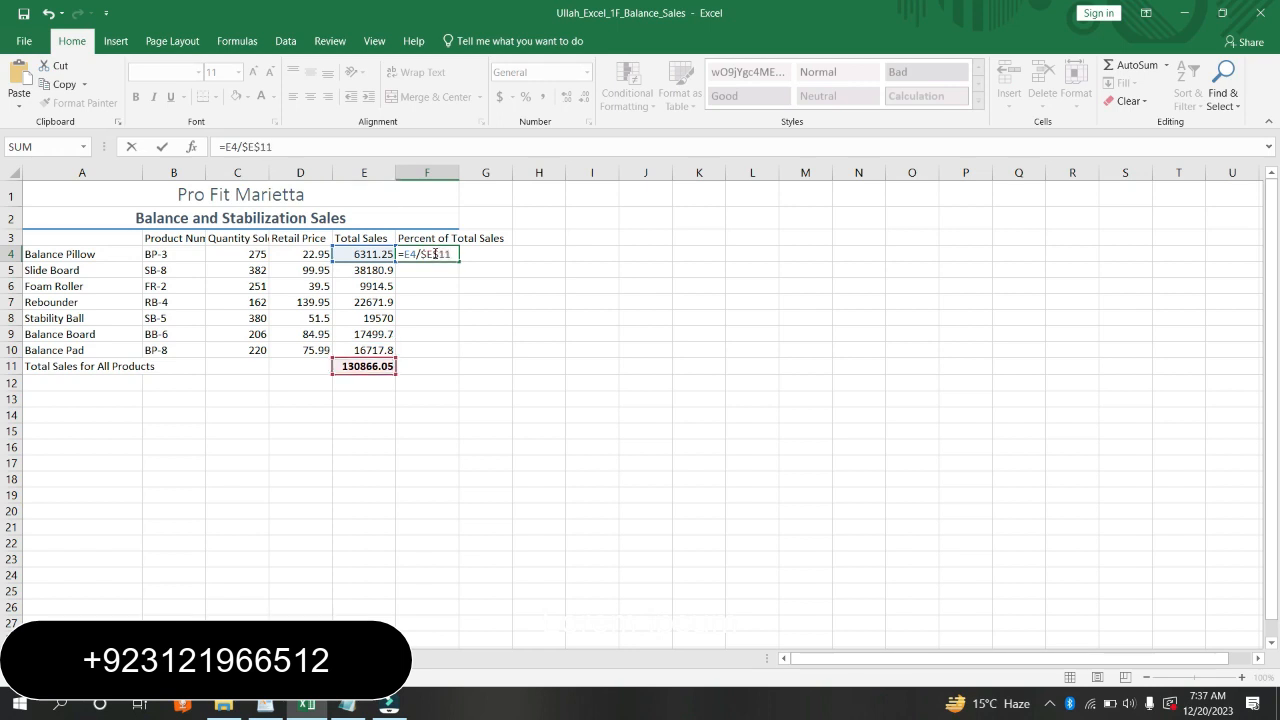
pyautogui.press('BackSpace')
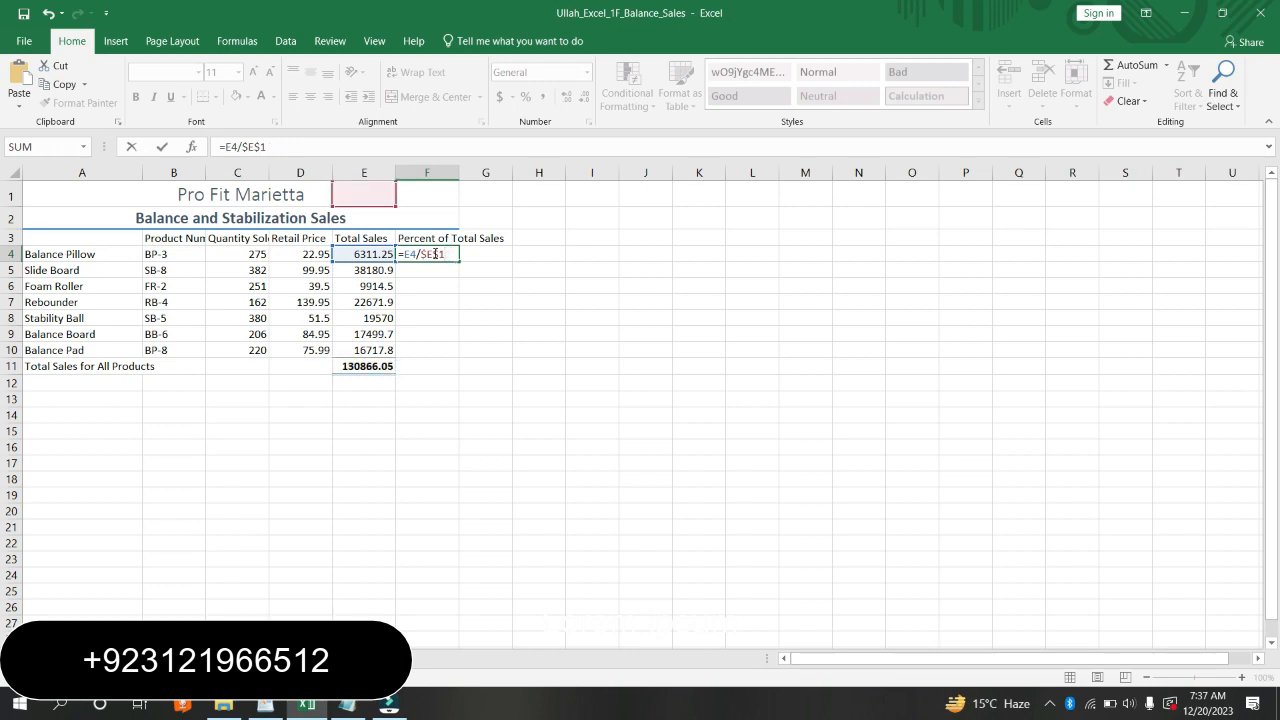
pyautogui.write('1')
pyautogui.press('Return')
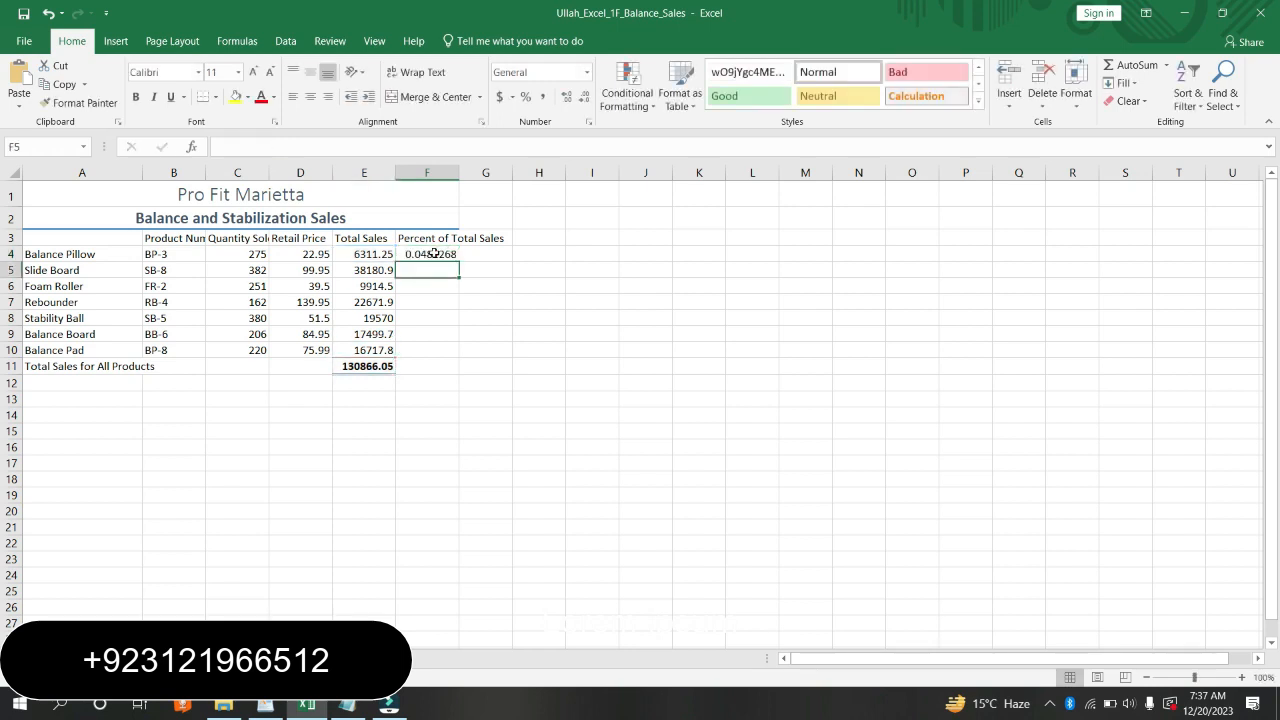
pyautogui.click(435, 256)
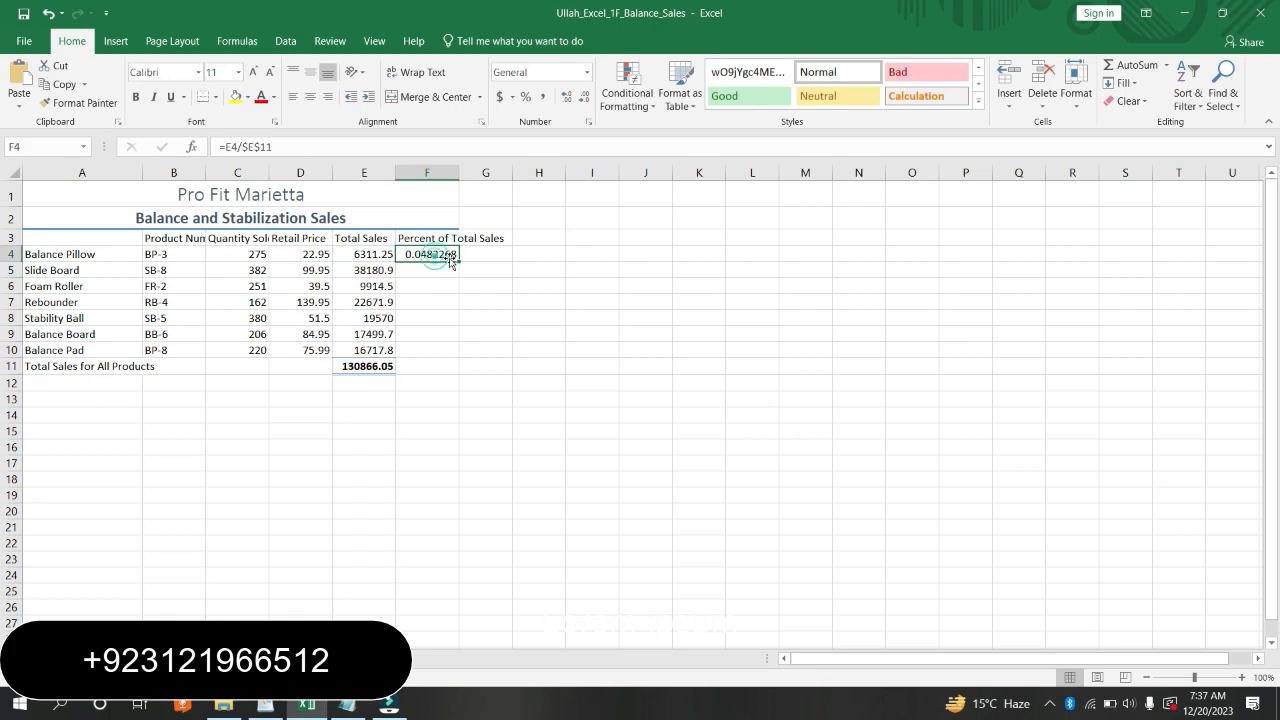